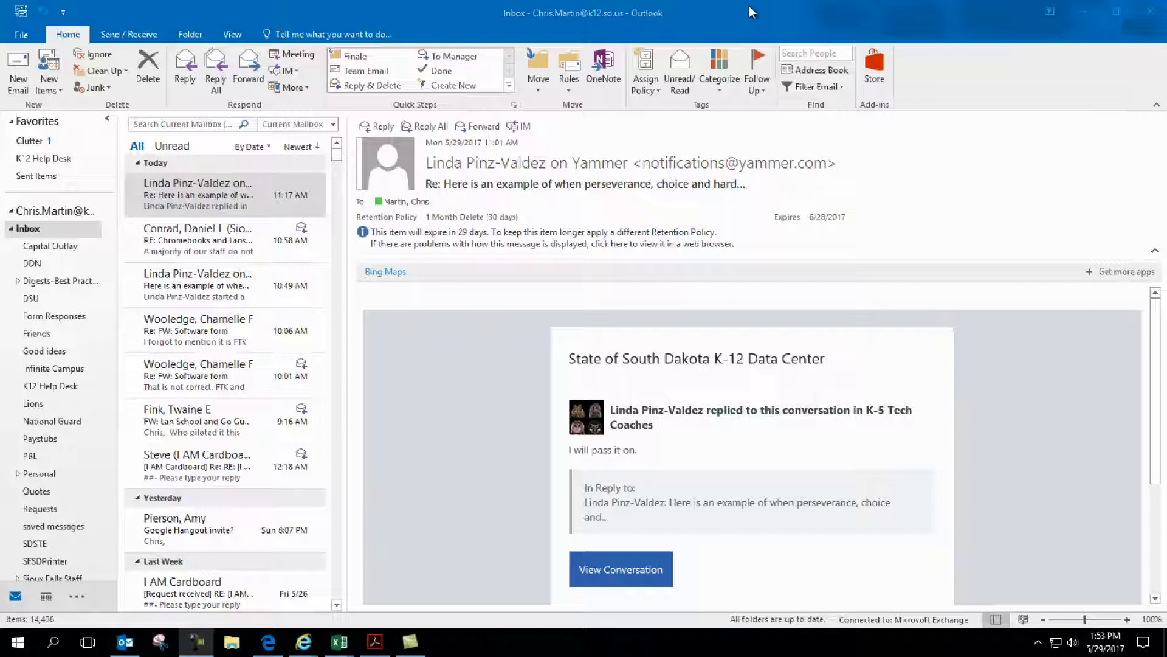
Step: Bring the Outlook inbox to the front with the Yammer reply notification open
left_click(333, 20)
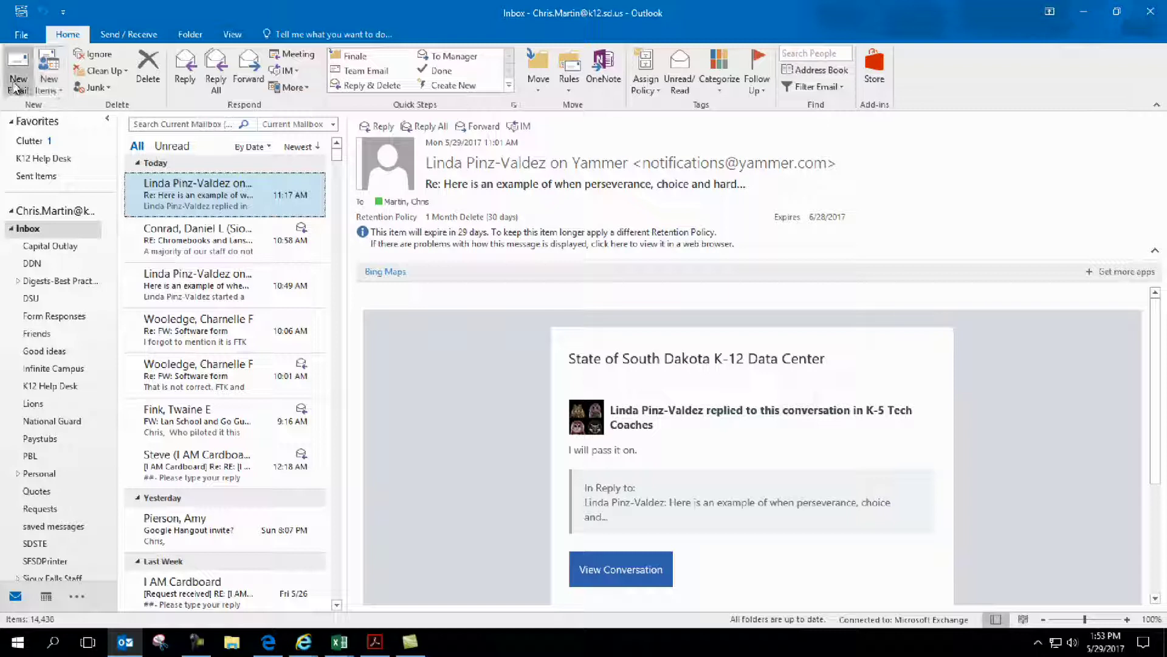
left_click(54, 89)
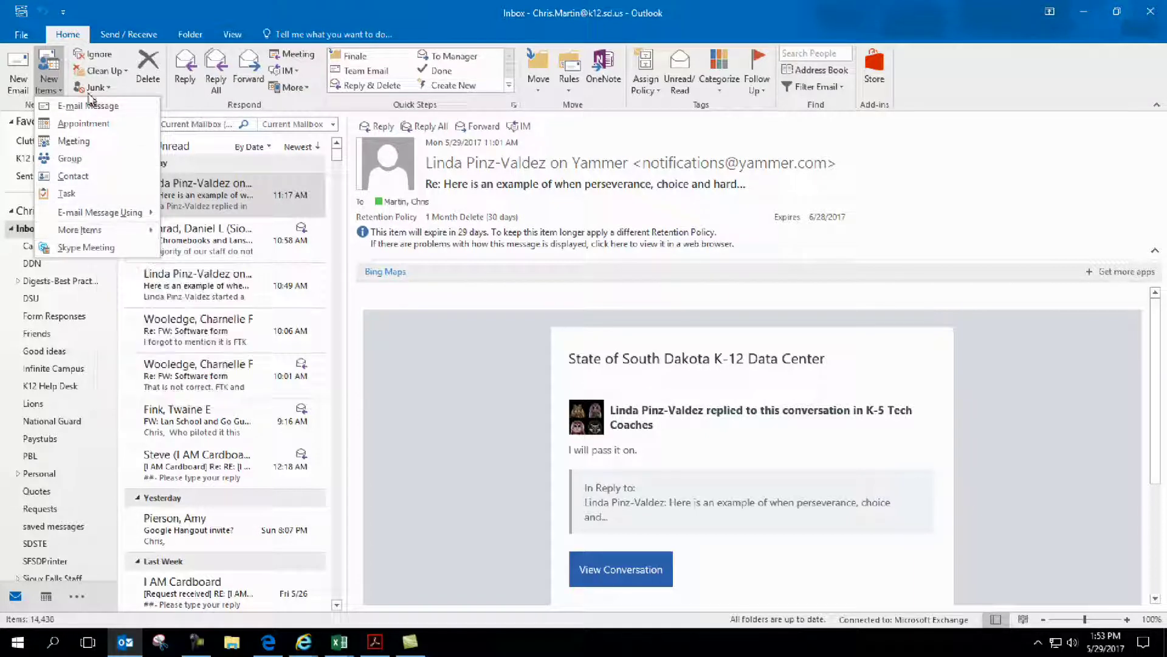
left_click(145, 18)
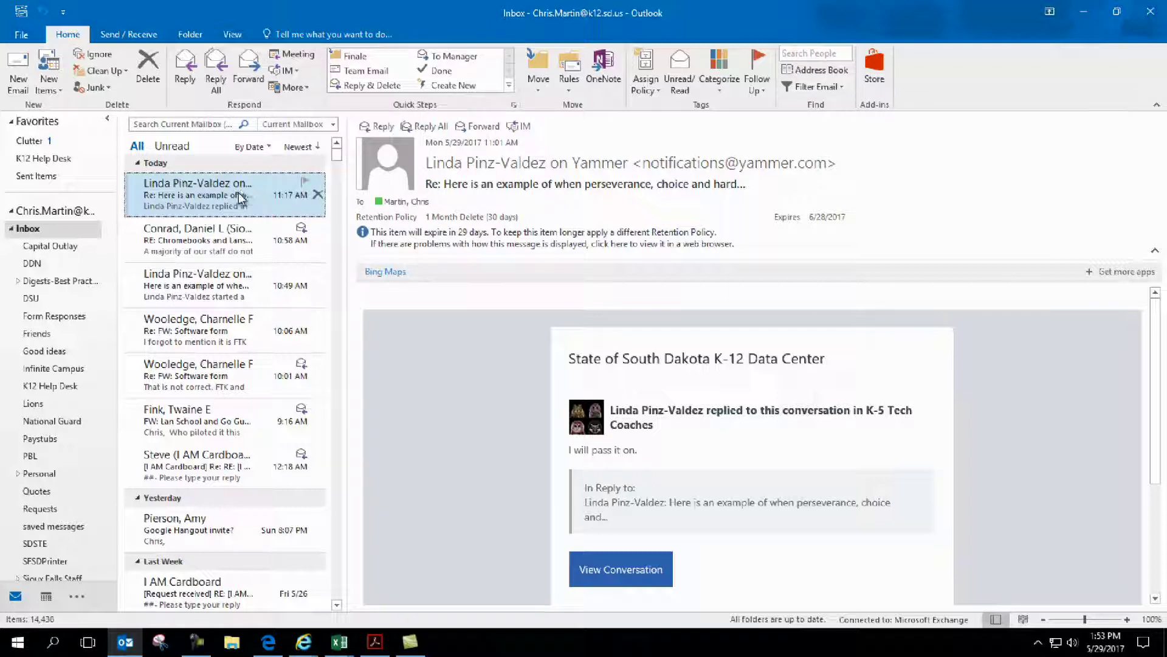
Step: Start a meeting reply to the Yammer email, browsing locations and rooms without choosing one
left_click(302, 58)
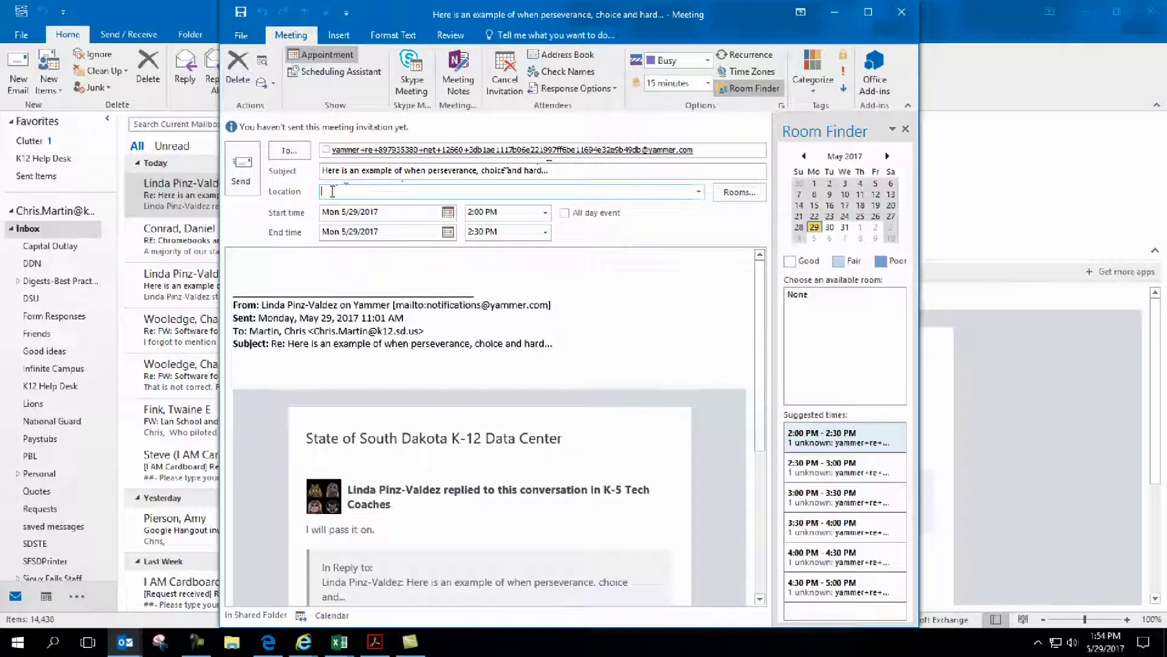
left_click(698, 192)
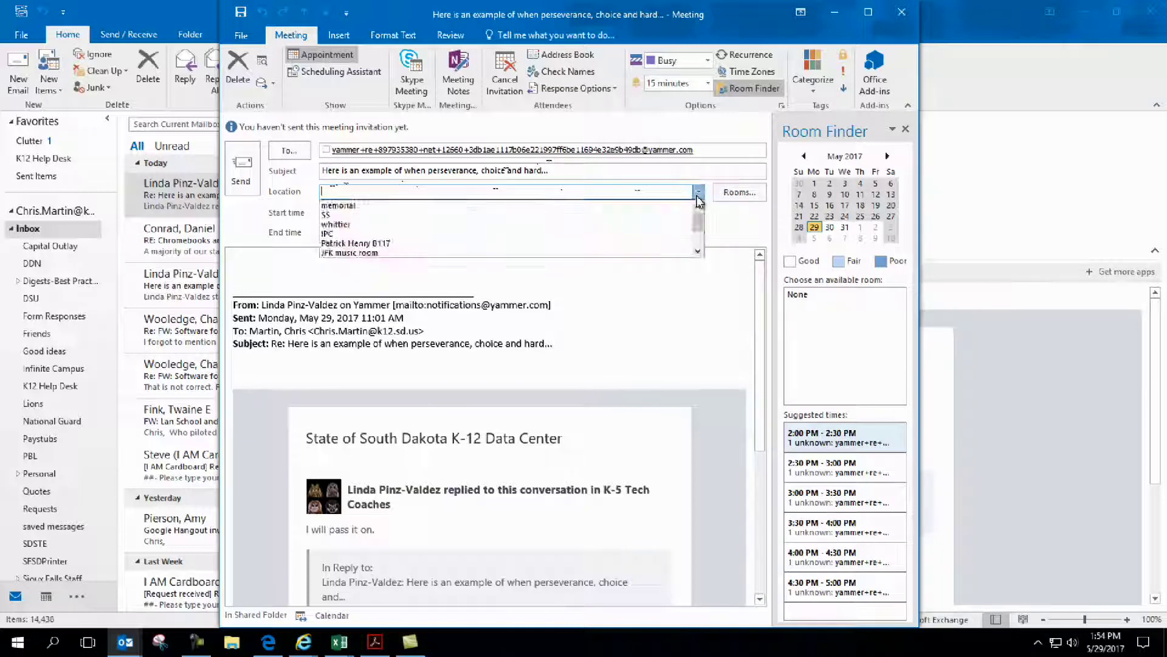
left_click(615, 300)
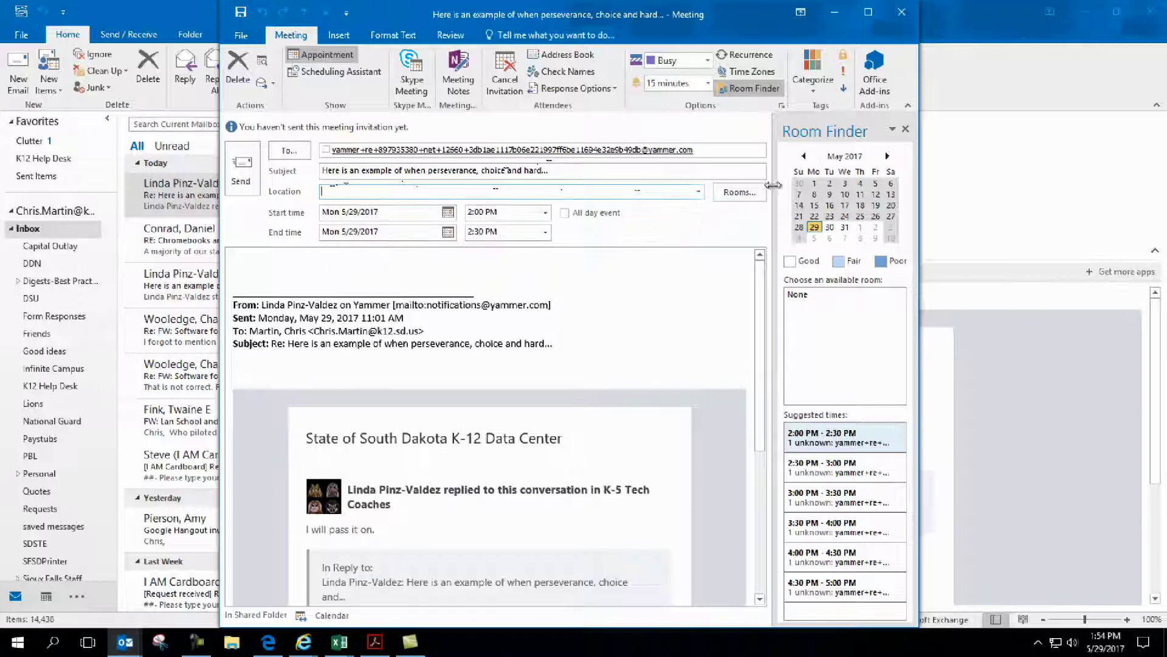
left_click(740, 192)
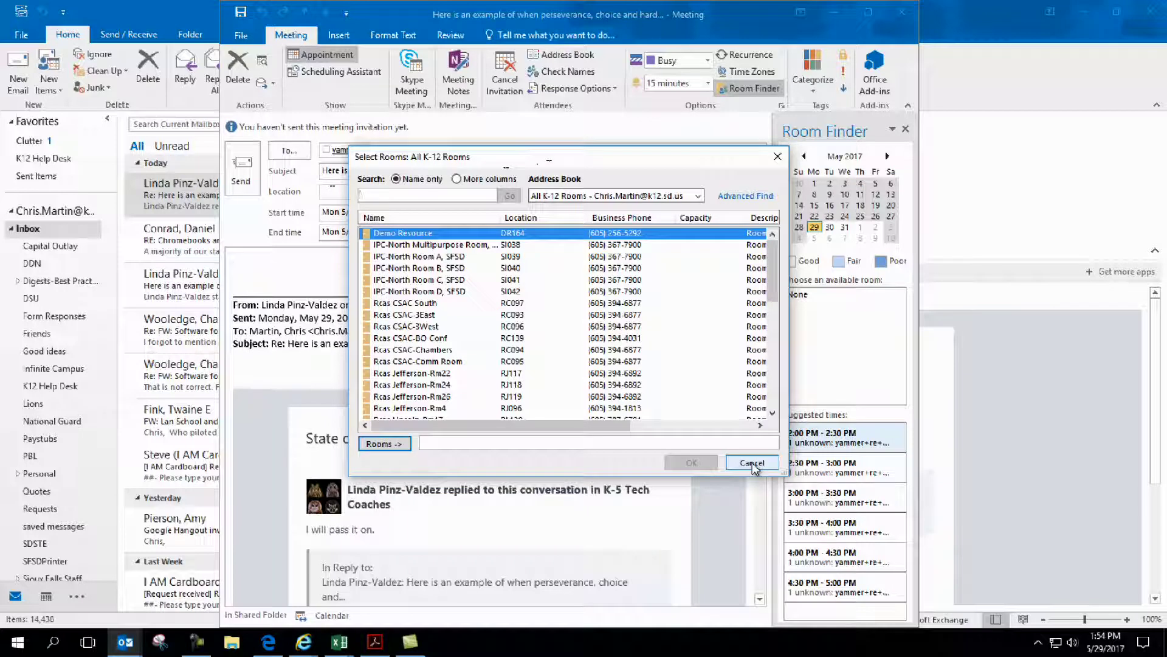
left_click(753, 462)
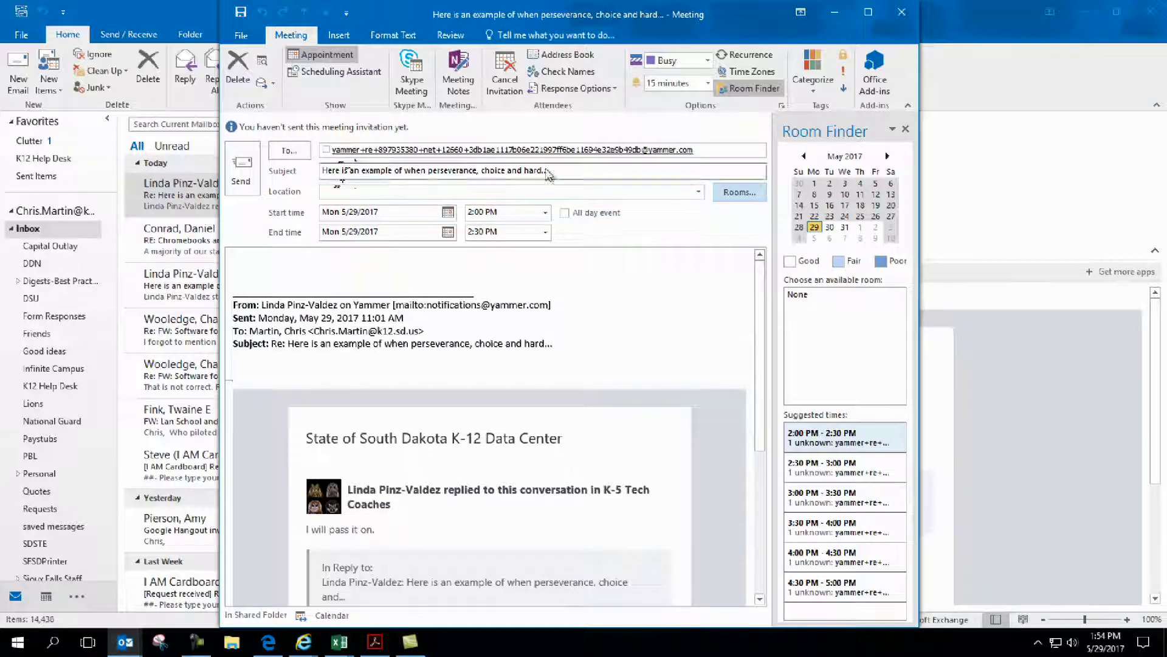
Step: Add a second colleague to the To line from the autocomplete suggestion
left_click(712, 151)
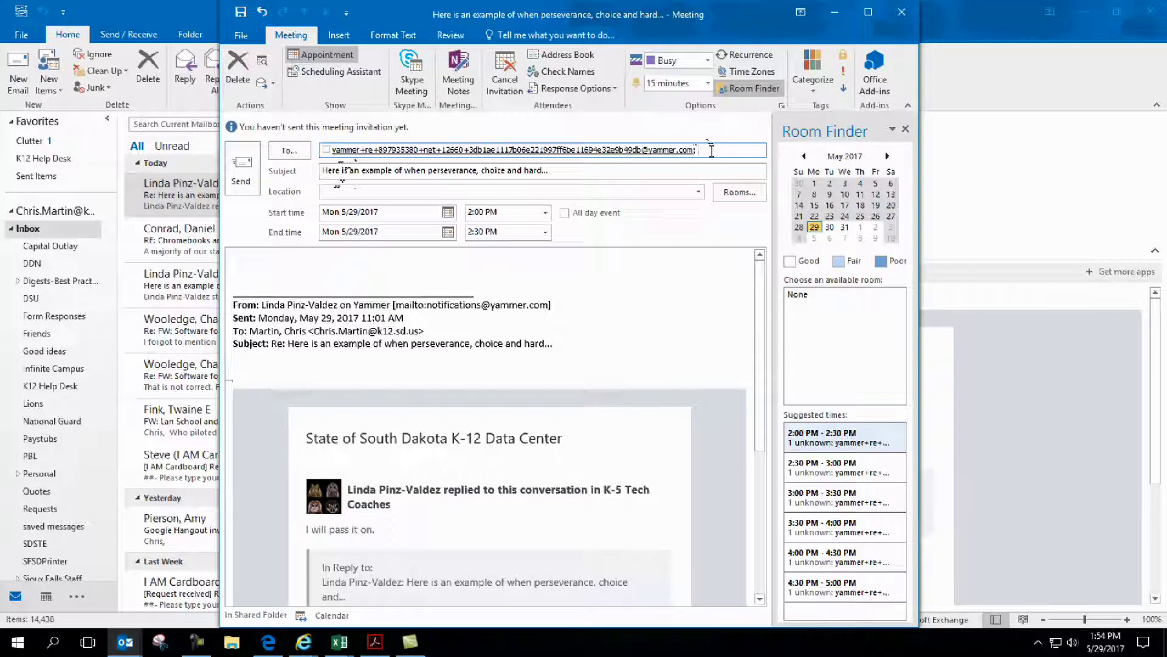
type("mich")
key("Return")
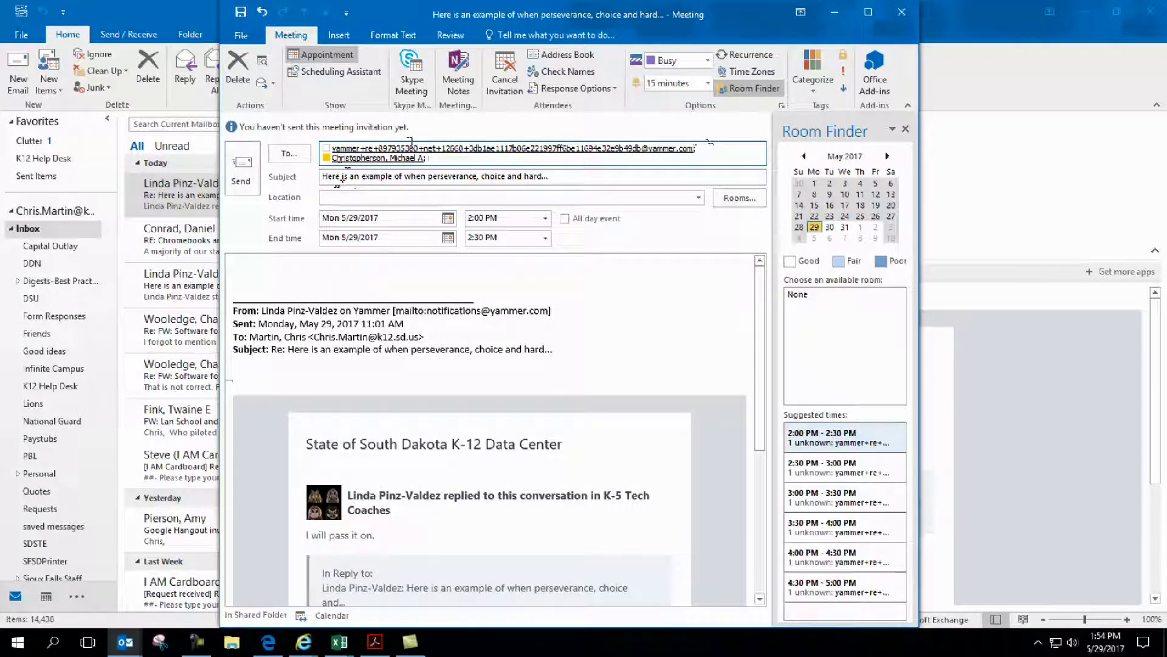
Step: Open the Scheduling Assistant to compare attendees' free/busy blocks around the 2:00–2:30 PM slot
left_click(326, 71)
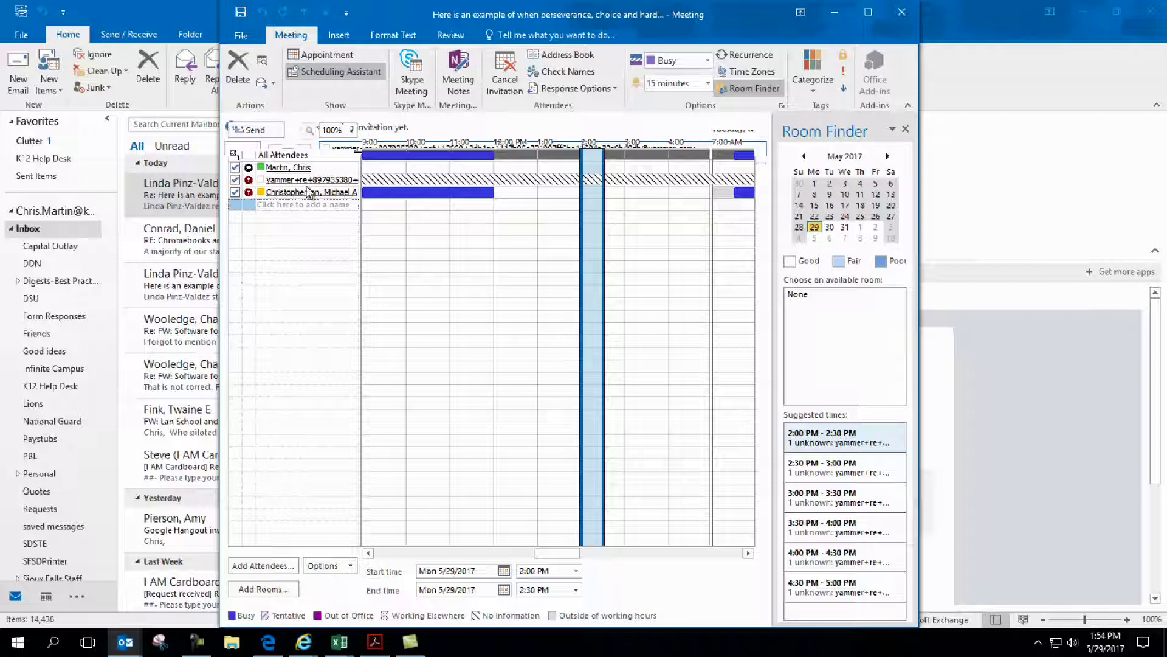
mouse_move(292, 192)
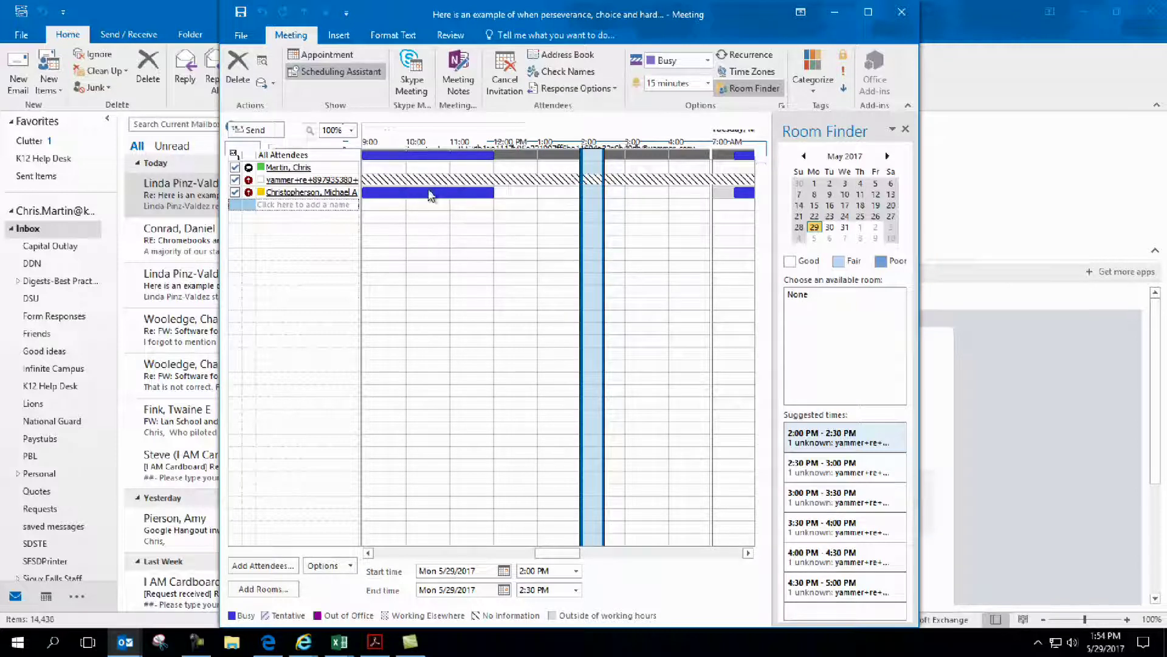
mouse_move(578, 555)
left_mouse_down()
mouse_move(588, 555)
mouse_move(578, 555)
left_mouse_up()
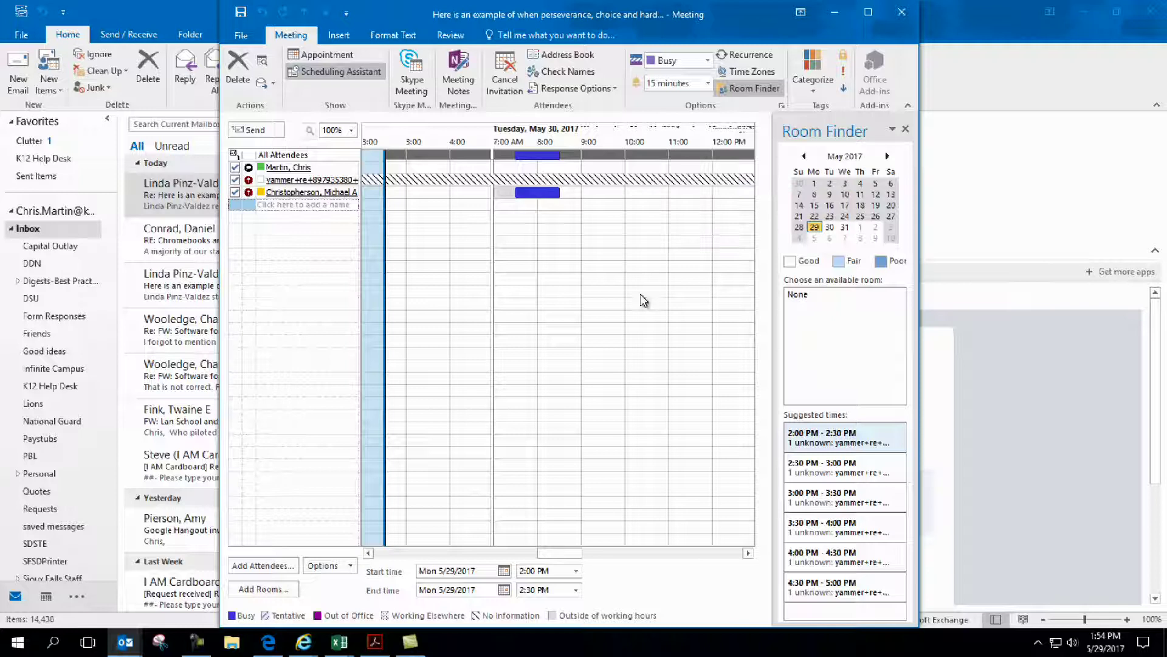
Step: Set the AutoPick option to All People and One Resource
left_click(328, 565)
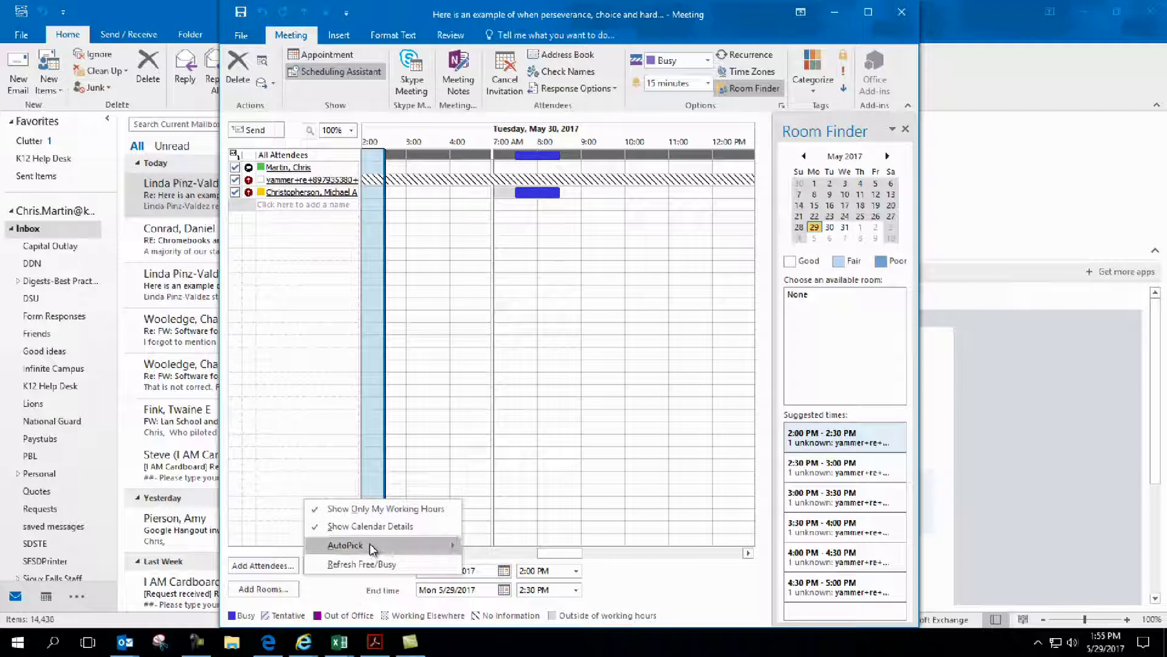
mouse_move(370, 544)
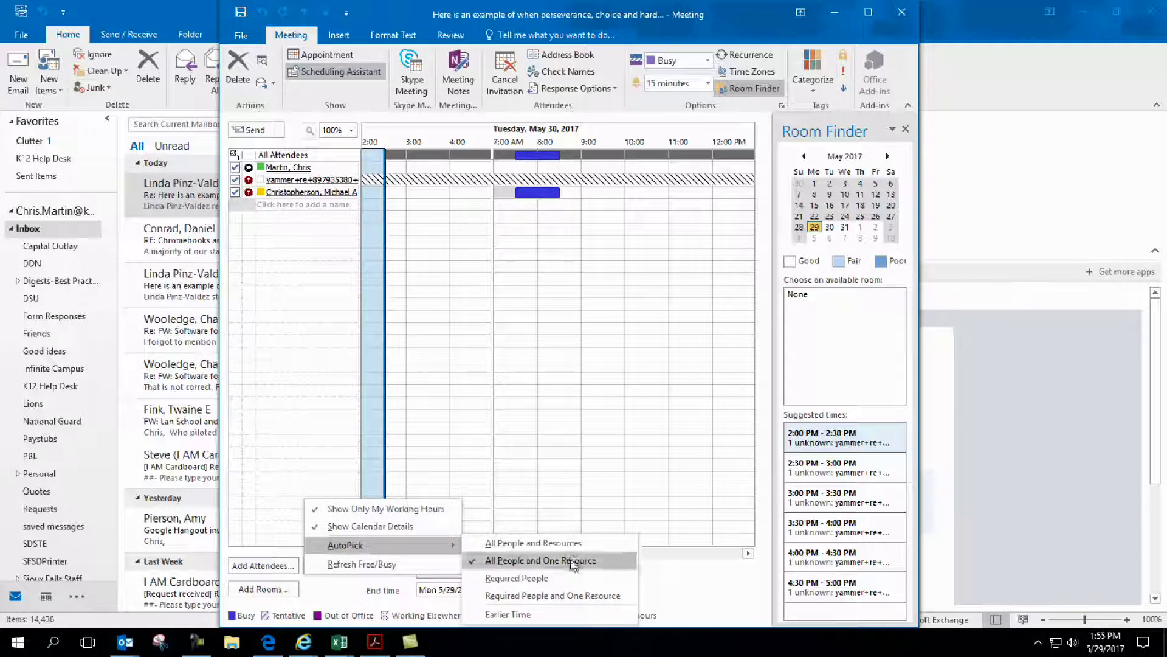
left_click(683, 578)
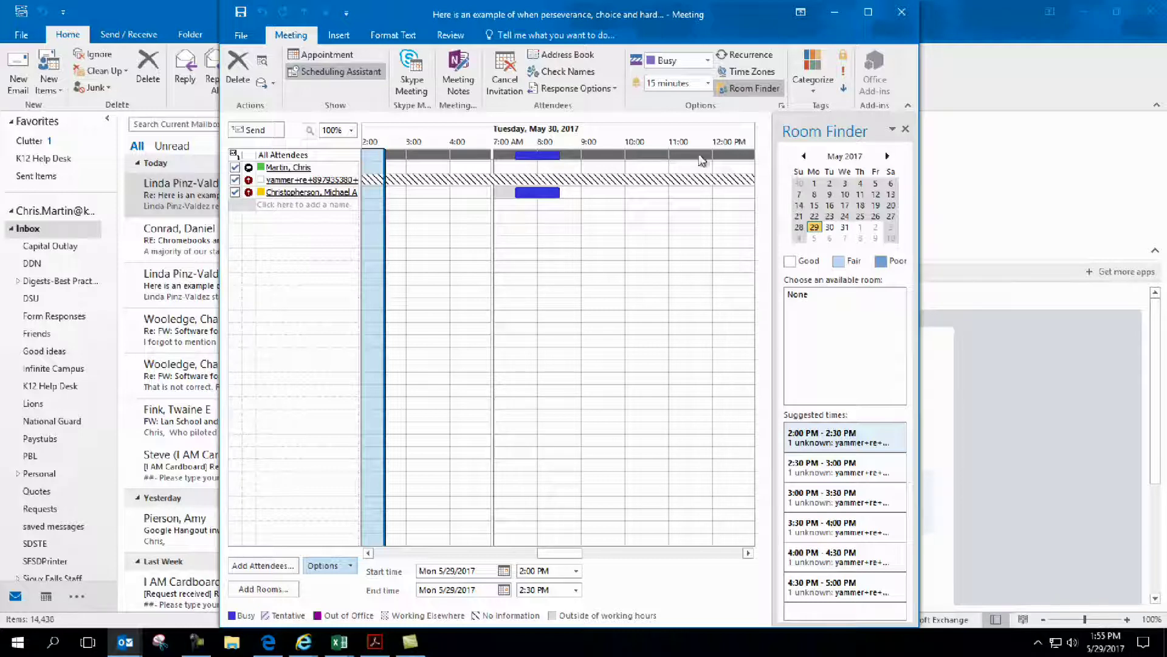
Step: Close the meeting request without saving changes
left_click_drag(562, 12, 615, 35)
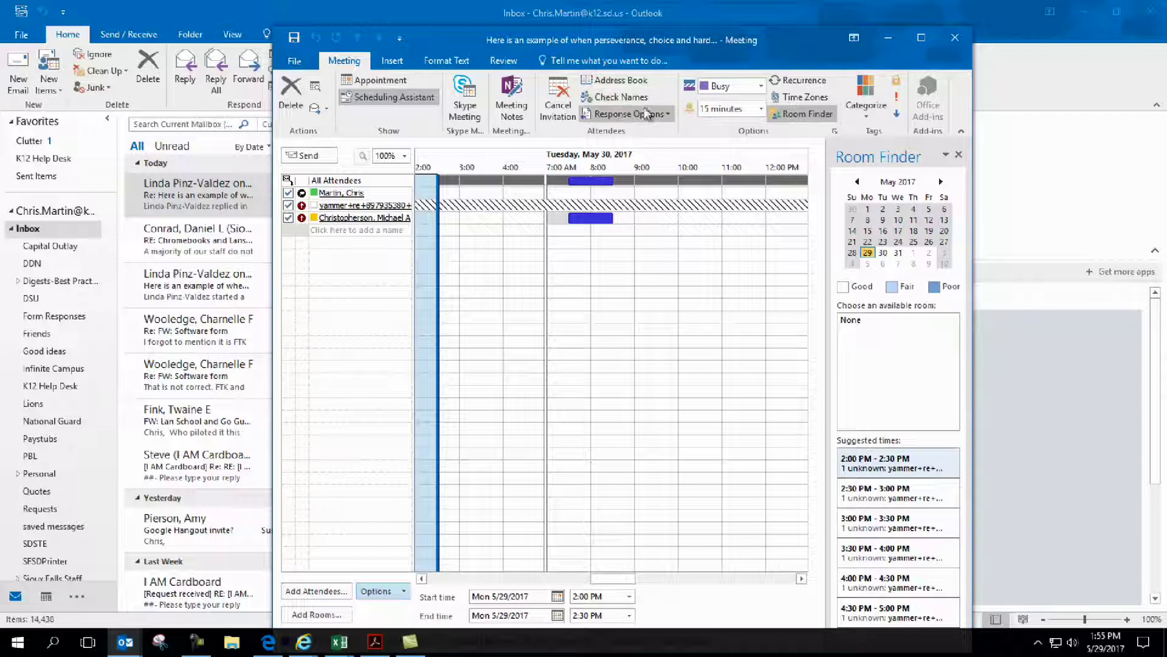
left_click_drag(648, 36, 665, 12)
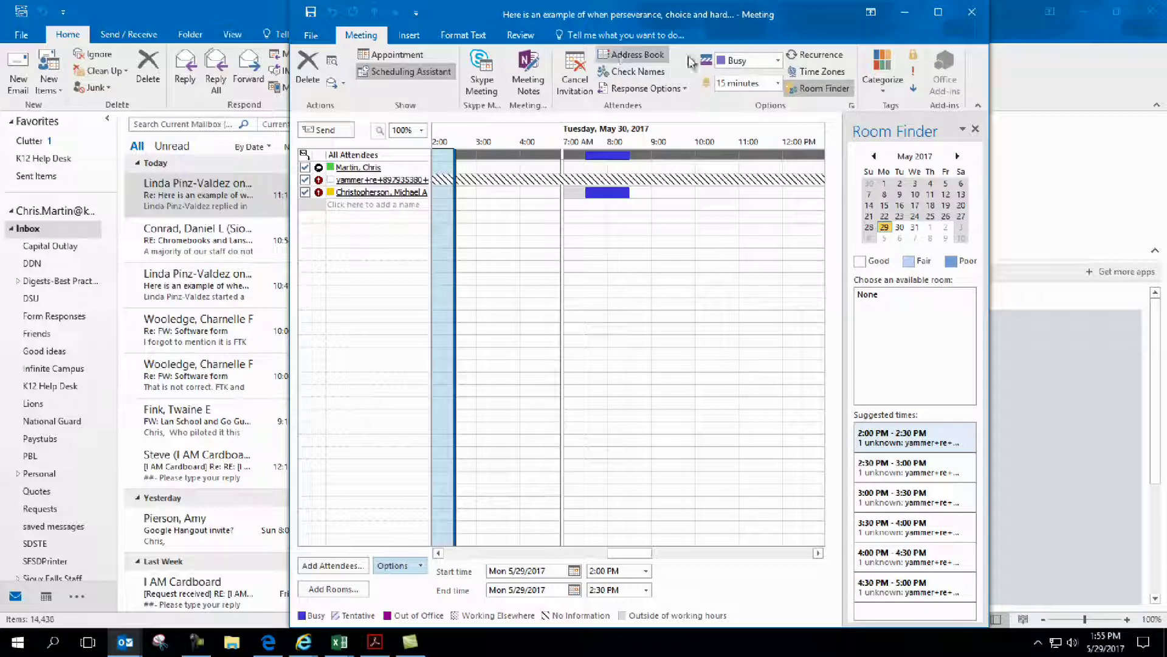
left_click(971, 13)
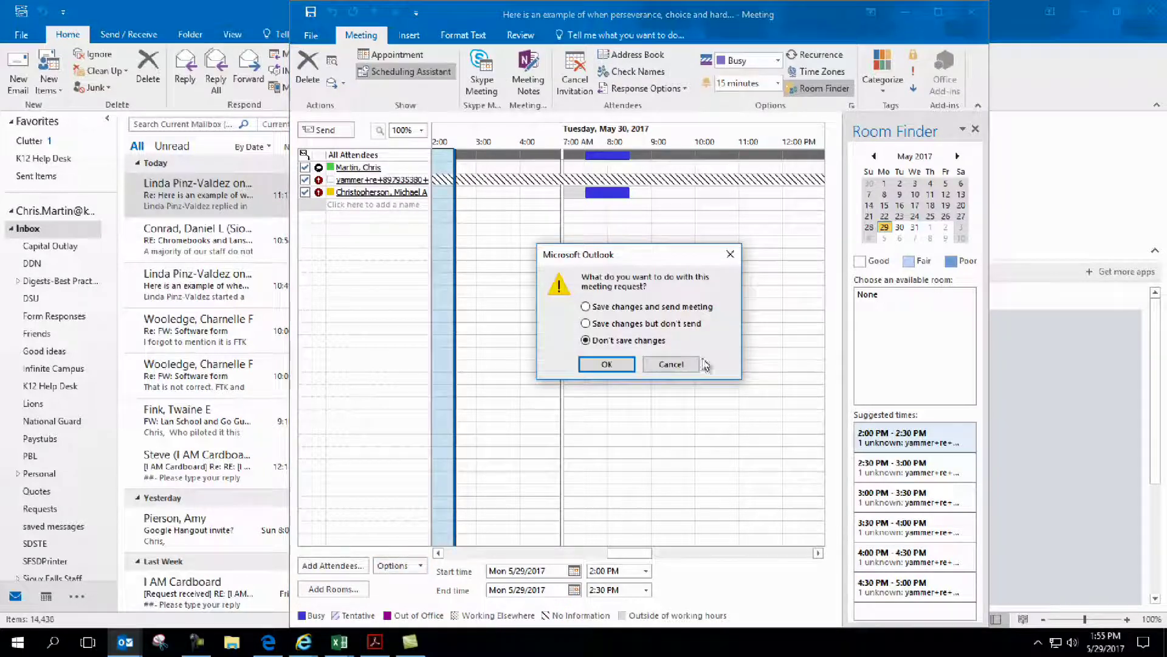
left_click(607, 364)
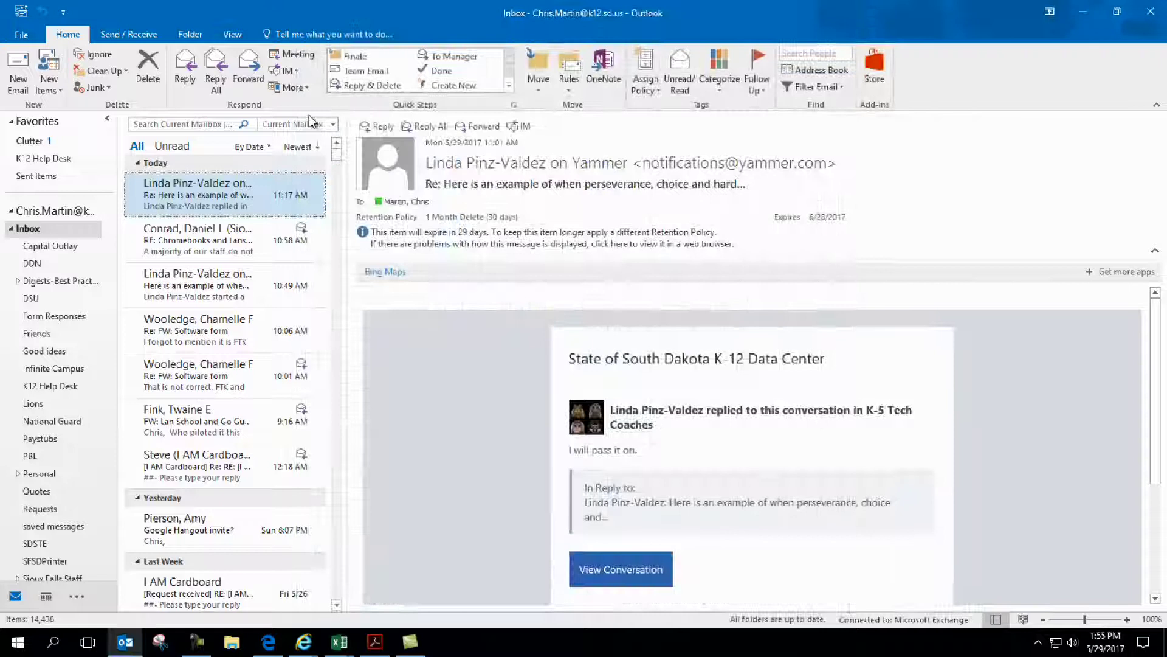
Step: Reply to the Yammer sender with an instant message and position the conversation window
left_click(298, 72)
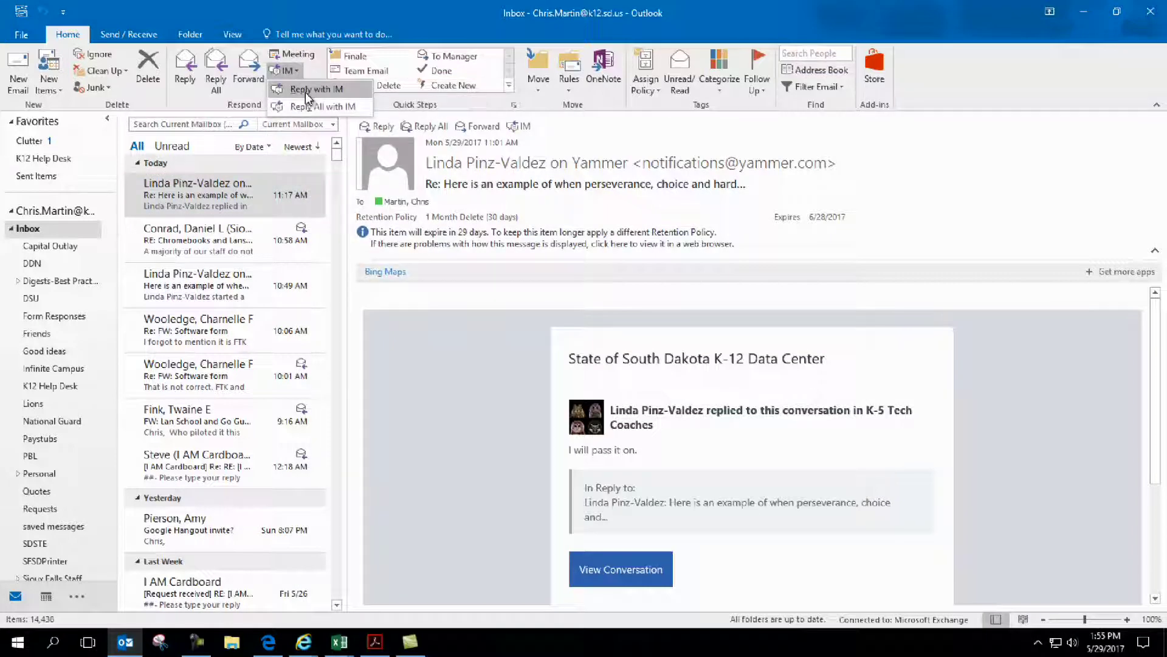
left_click(325, 92)
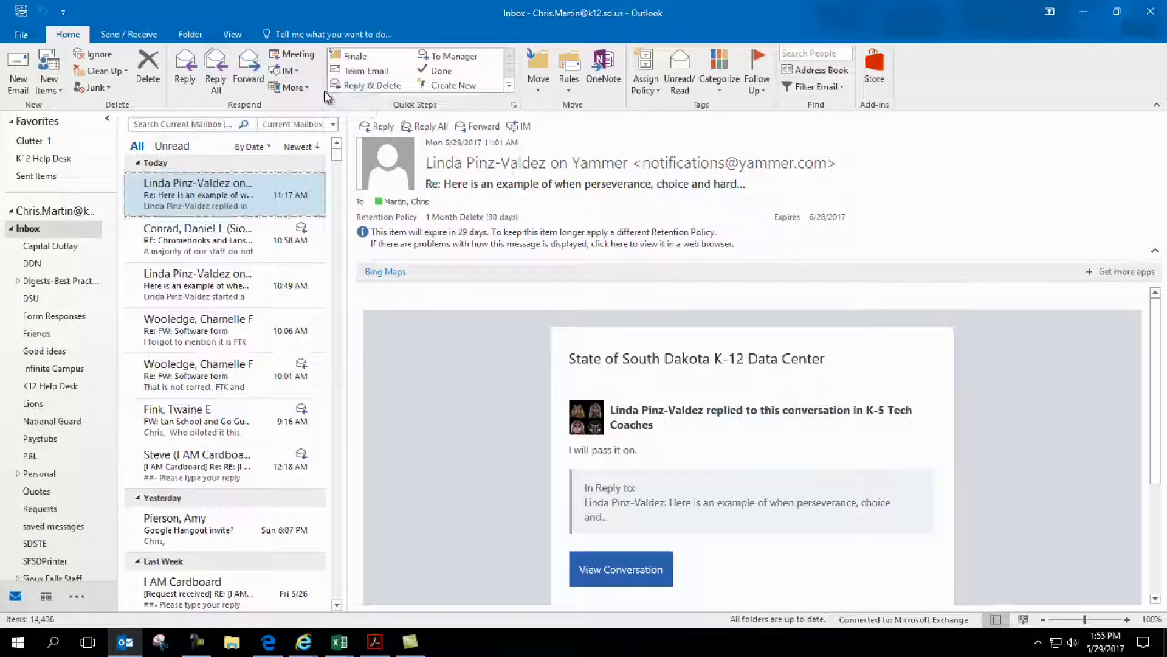
left_click_drag(565, 14, 603, 14)
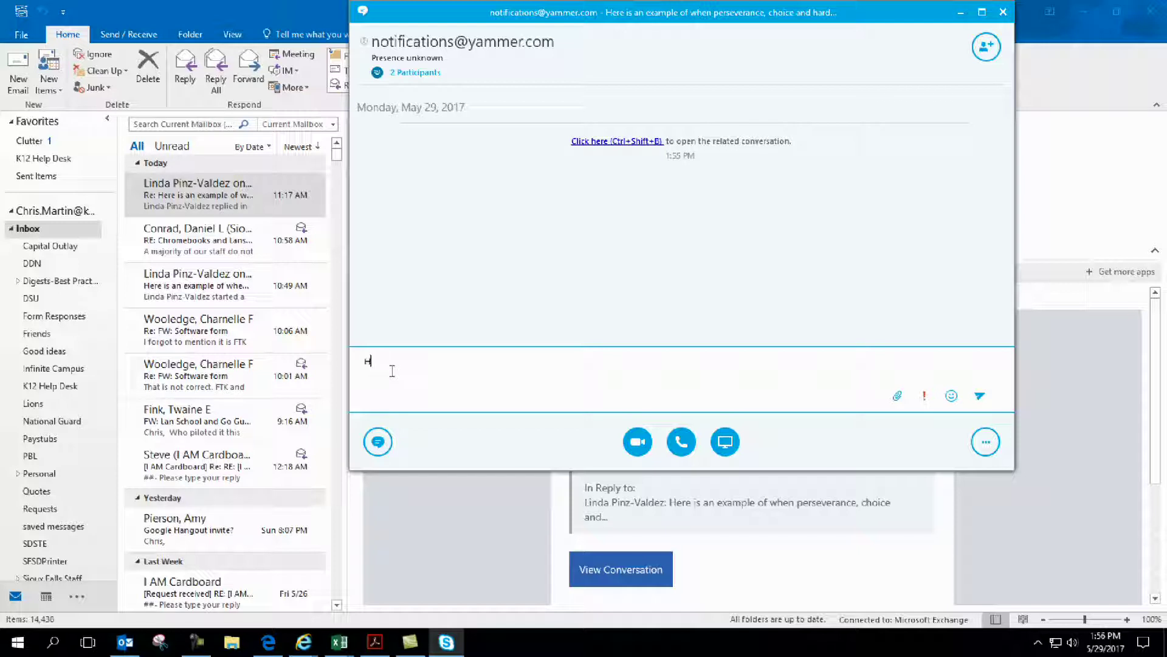
Step: Type 'Hey how are you' without an emoticon, then collapse the conversation's message area
type("ey how are you?")
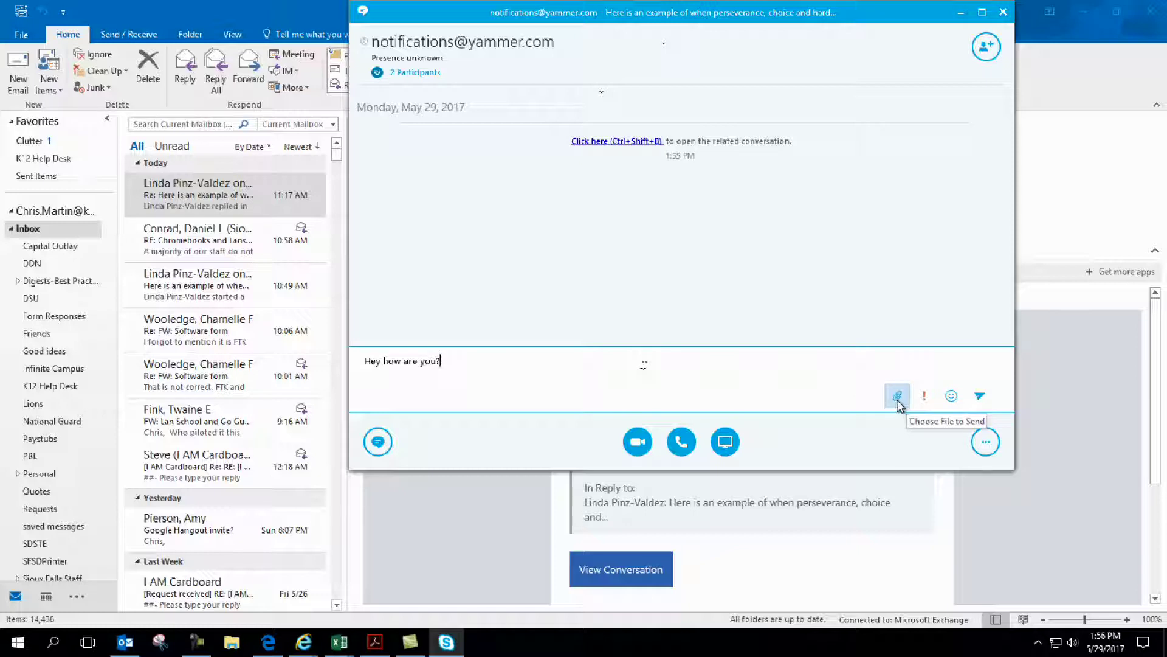
left_click(951, 398)
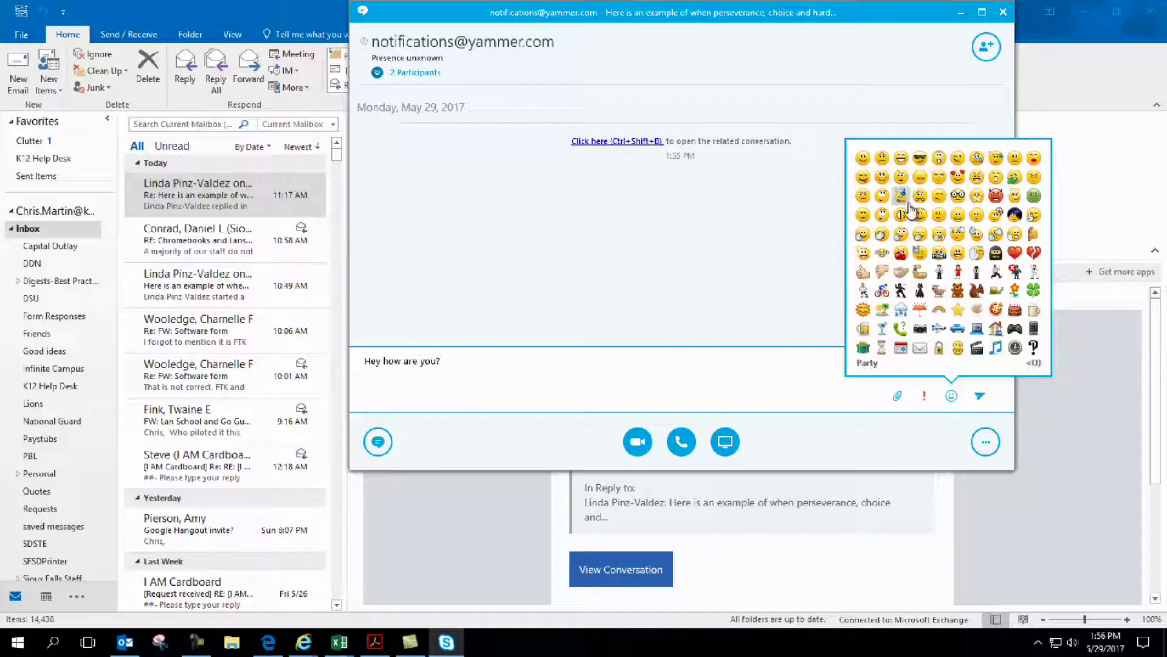
left_click(808, 433)
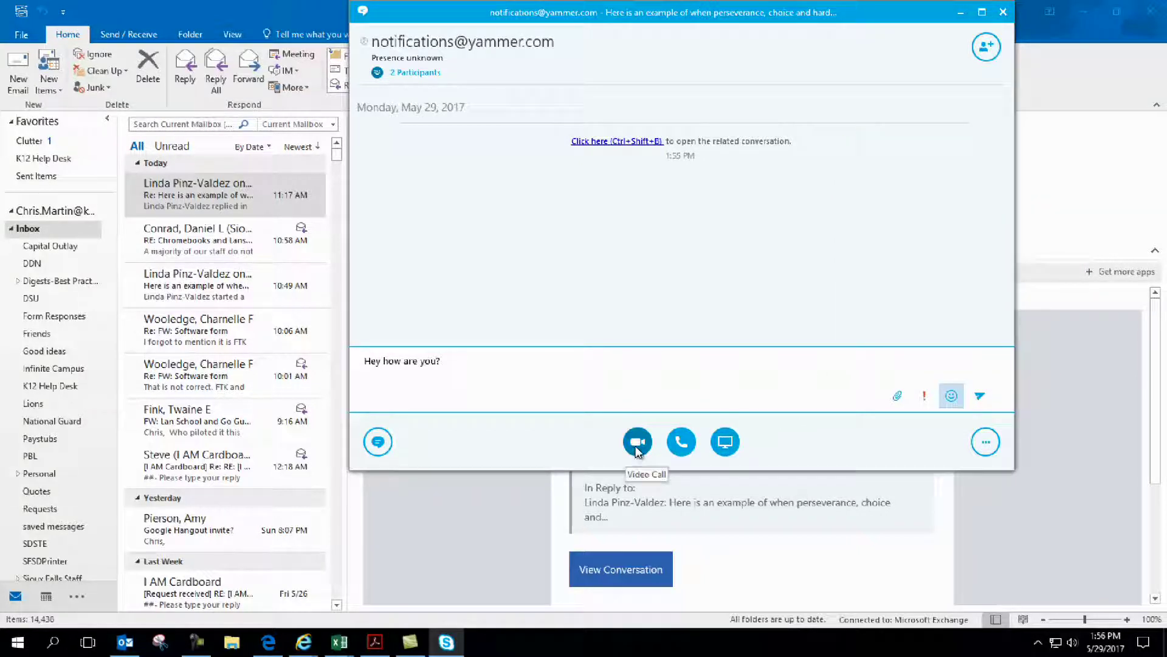
left_click(379, 442)
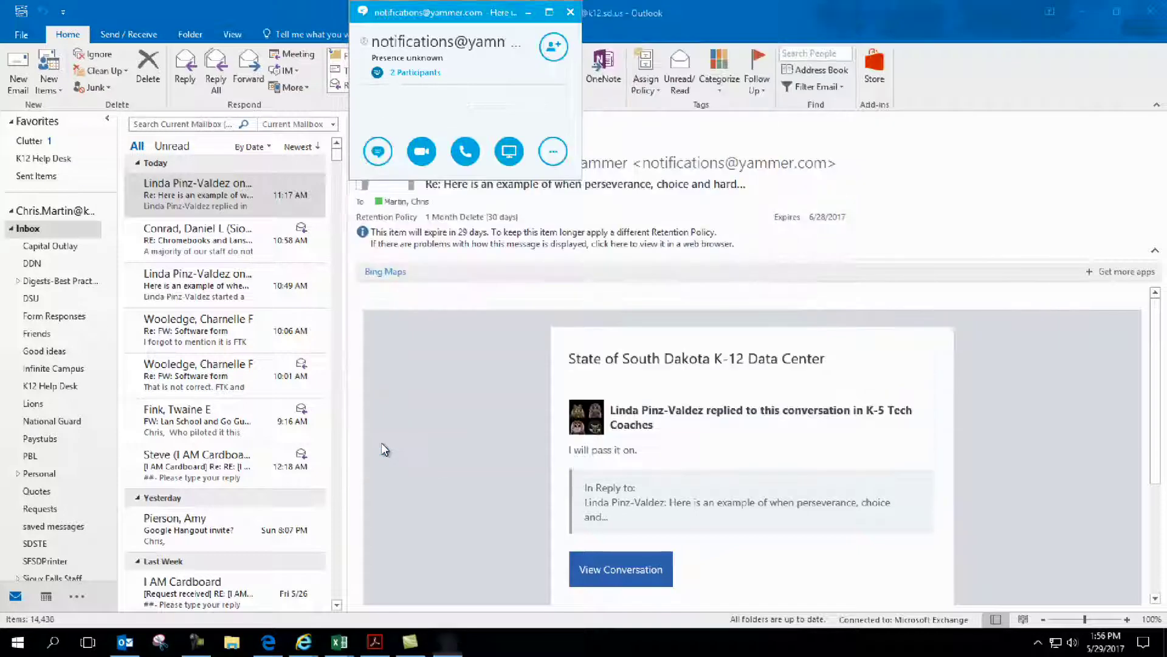
Step: Expand the conversation window's message area again and enlarge the chat window
left_click(377, 152)
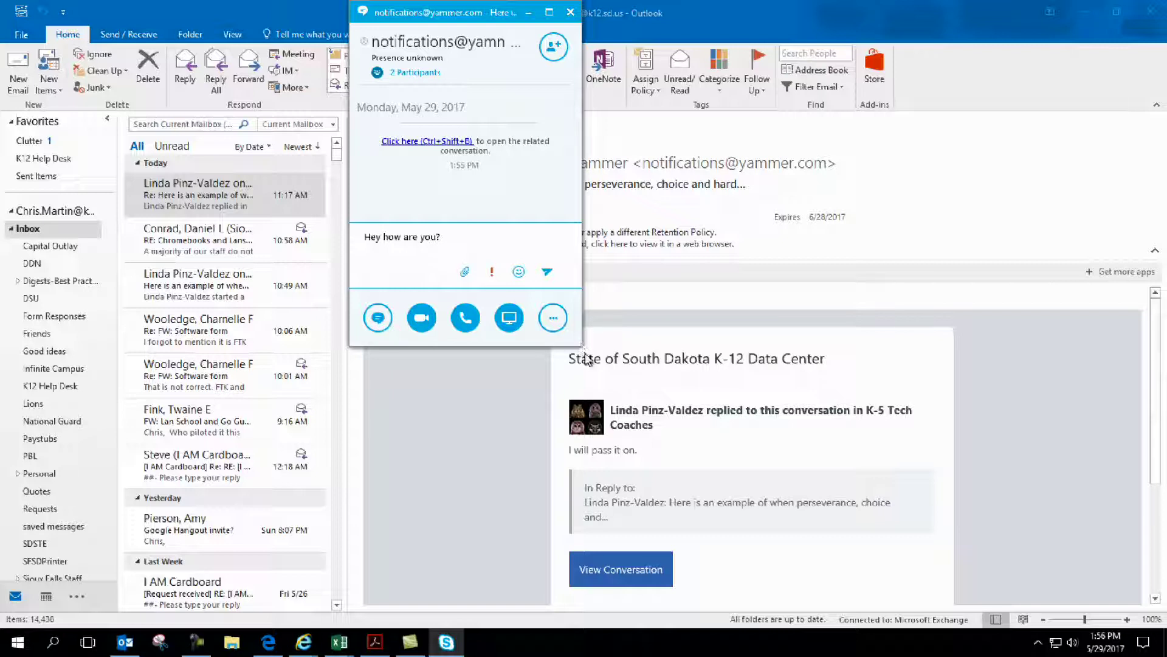
left_click(378, 318)
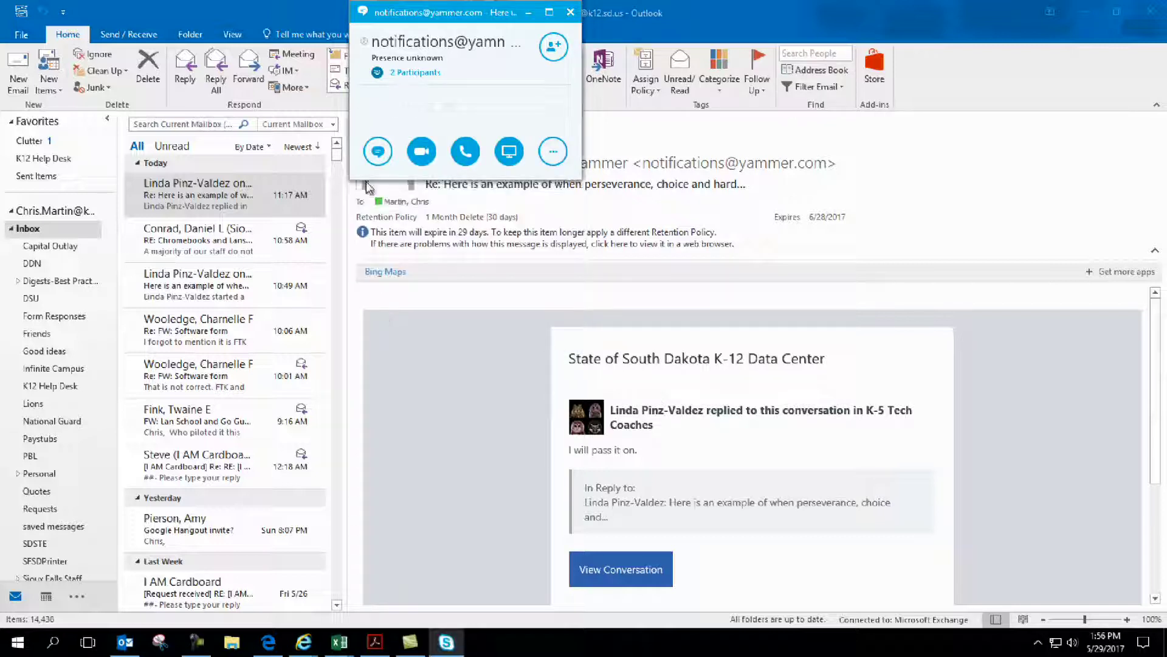
left_click(377, 151)
left_click(549, 12)
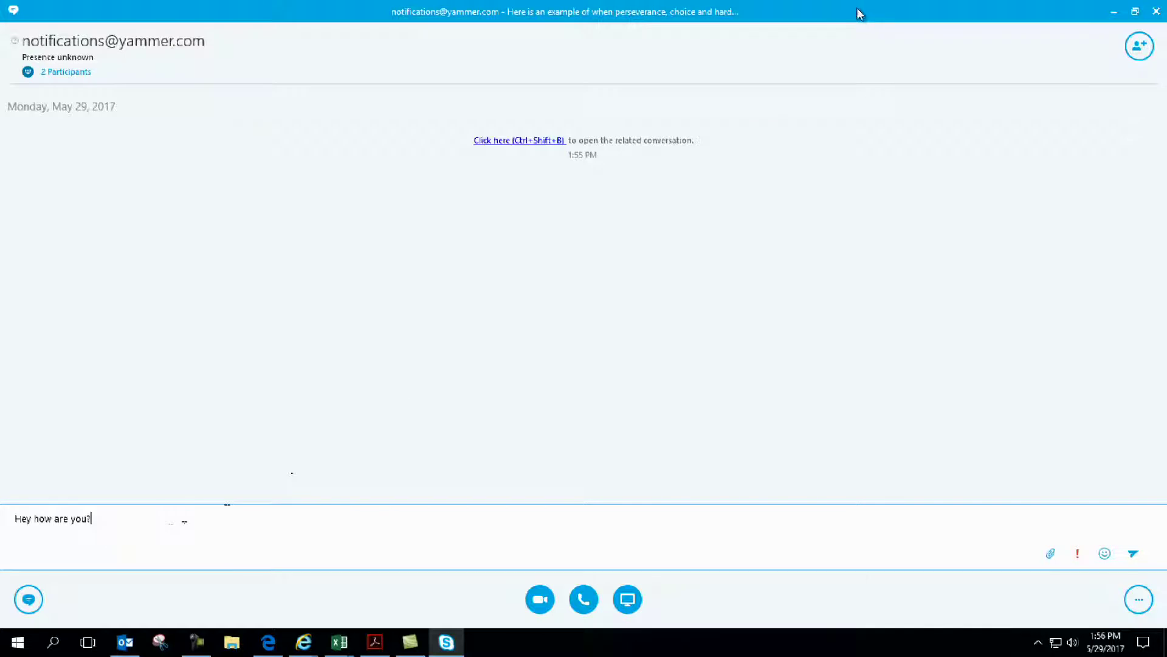
left_click_drag(312, 14, 406, 82)
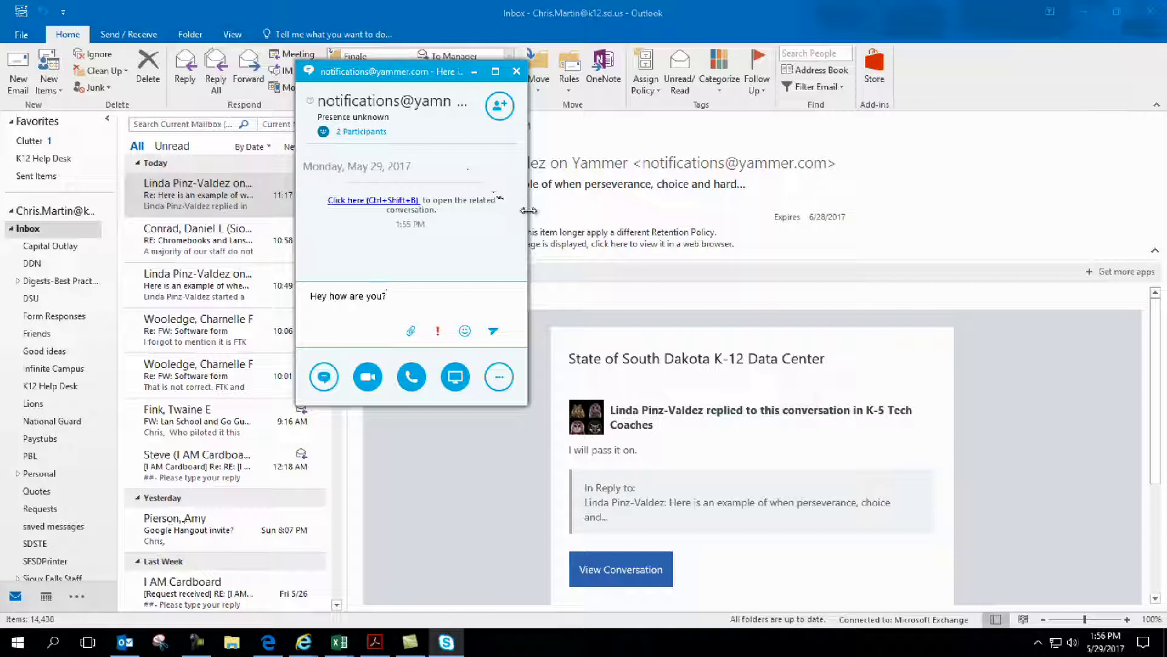
left_click_drag(528, 211, 913, 262)
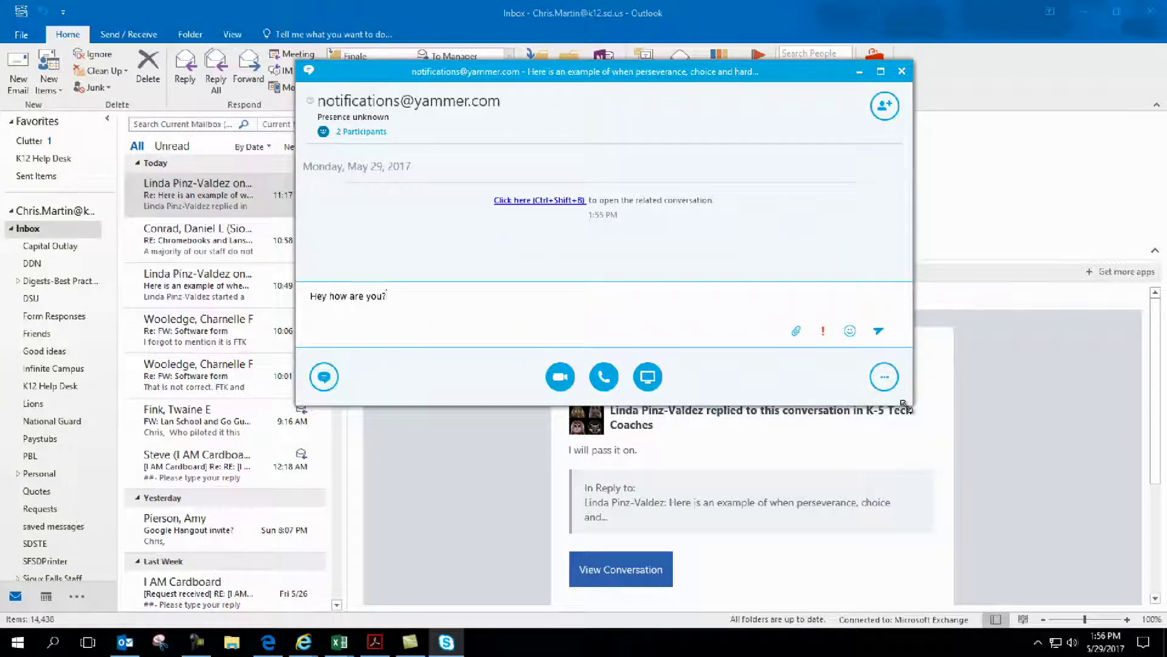
left_click_drag(905, 404, 1000, 536)
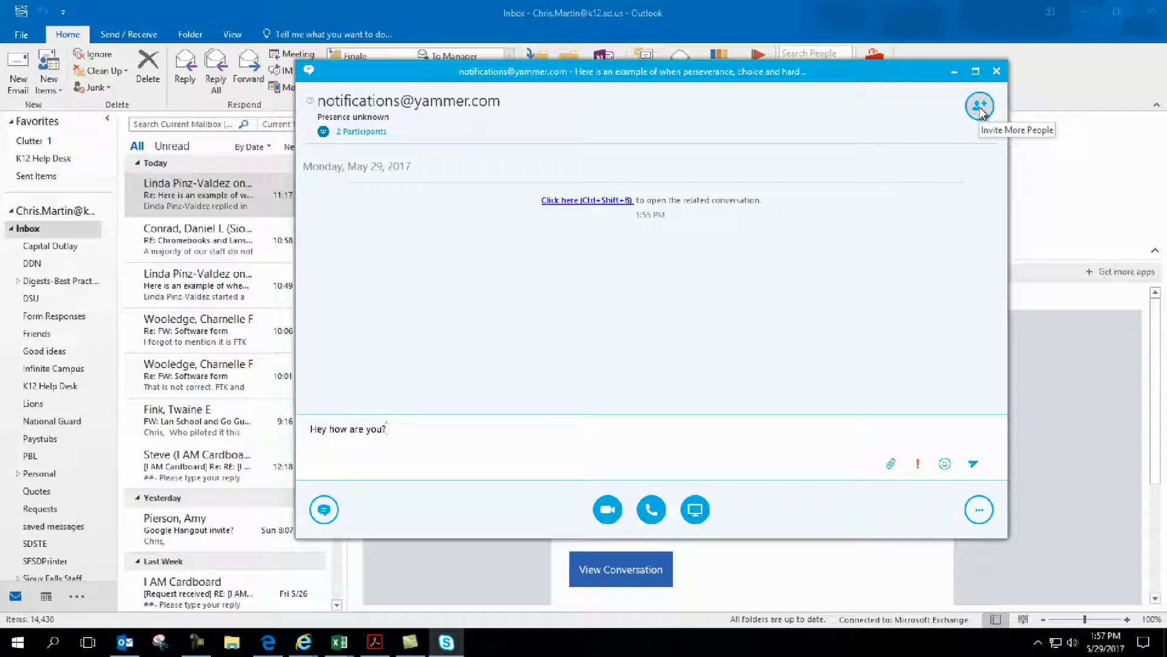
Step: Close the chat and view the 'are you in your office?' conversation in Conversation History
left_click(997, 71)
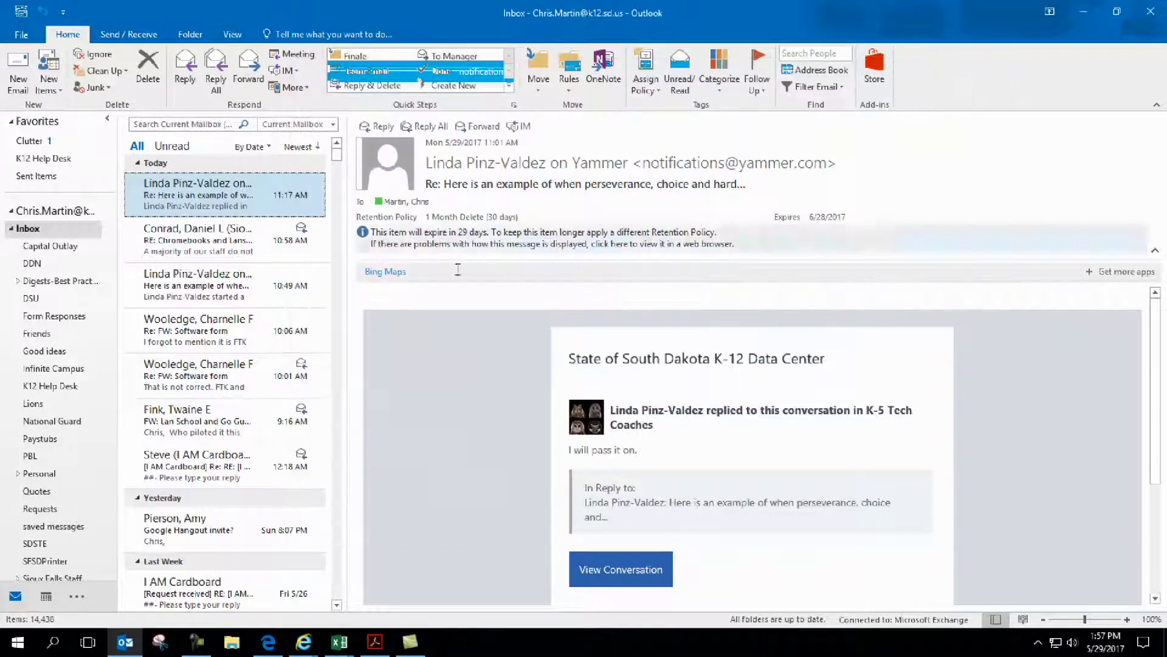
scroll(116, 363, "down", 1)
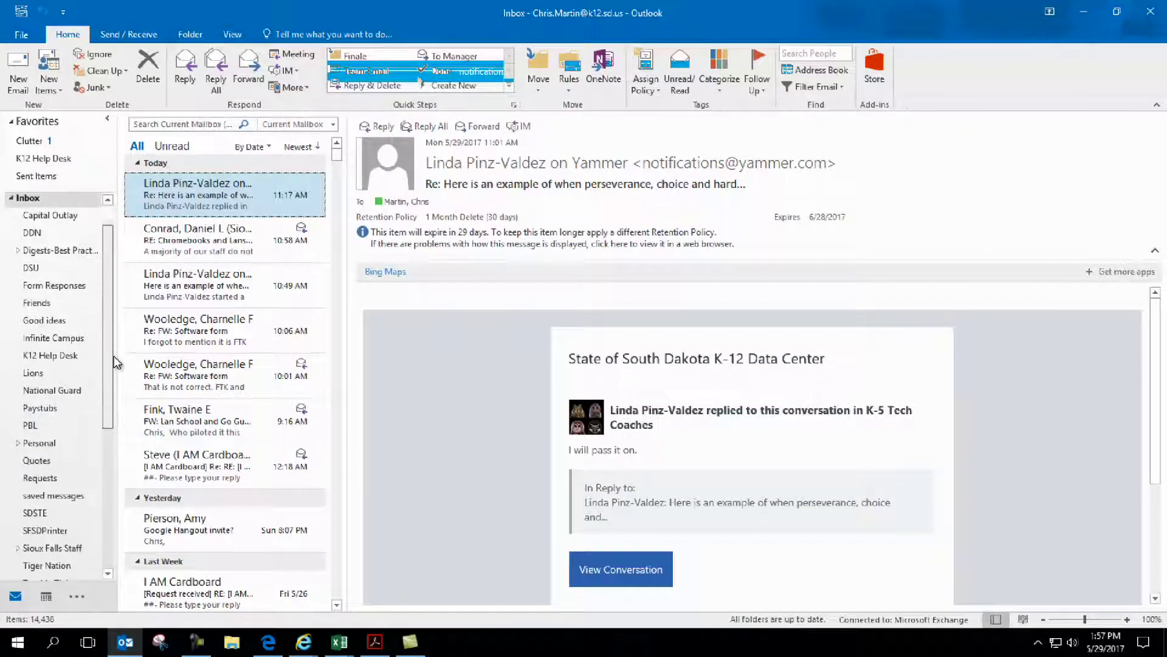
scroll(116, 363, "down", 1)
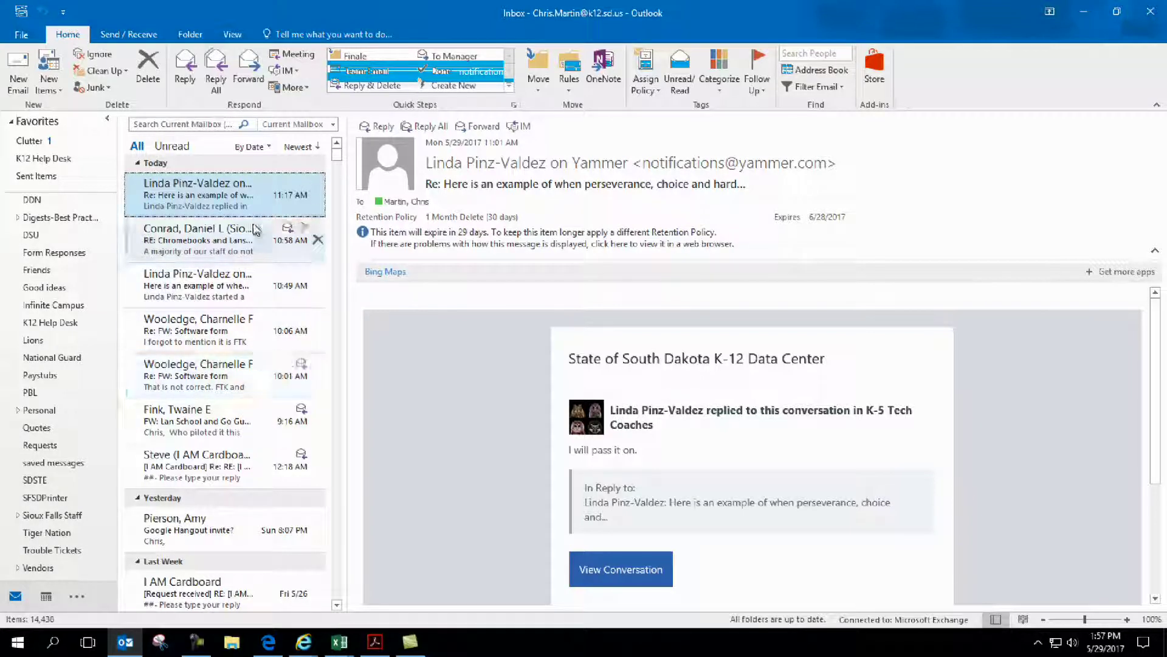
scroll(88, 354, "down", 7)
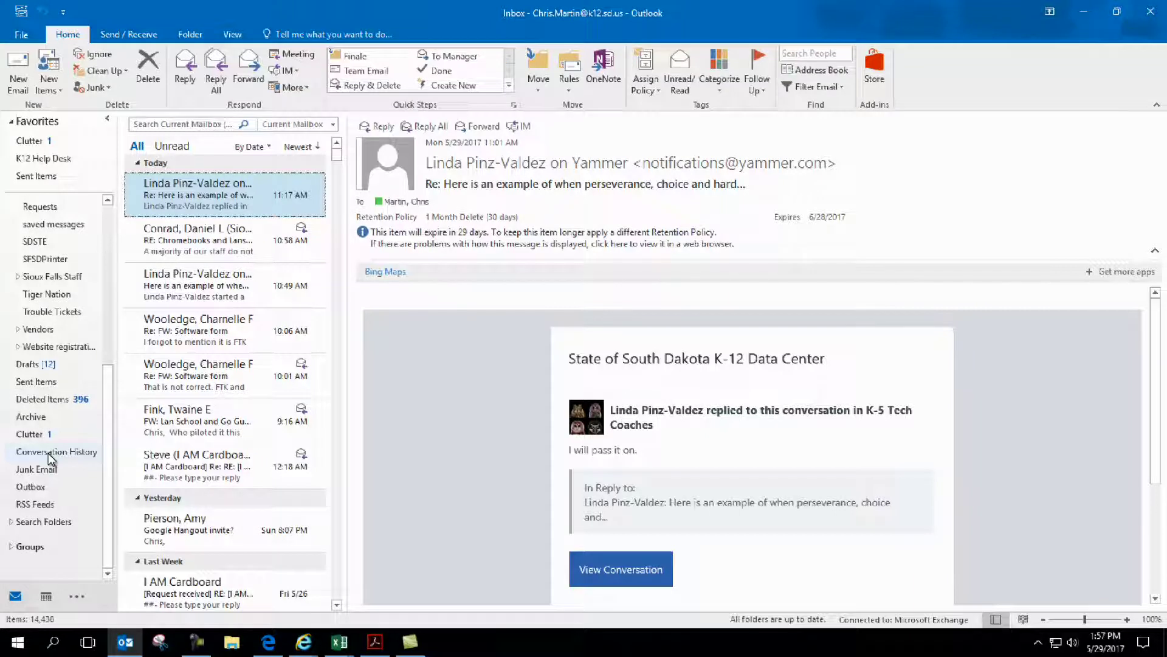
left_click(49, 453)
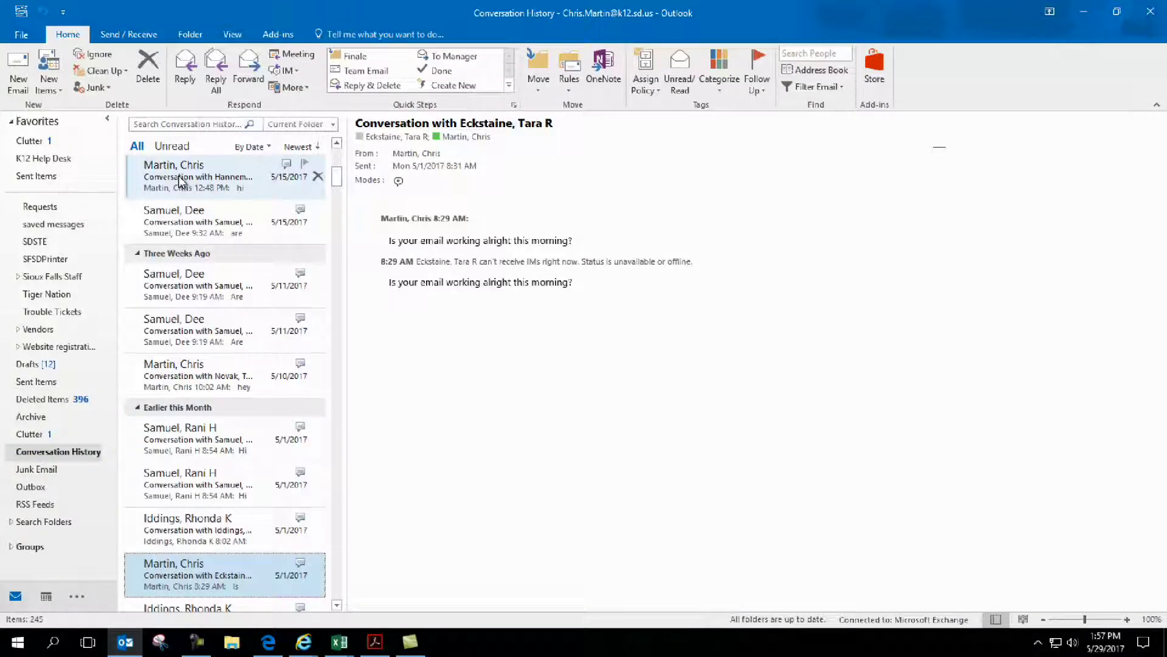
left_click(198, 219)
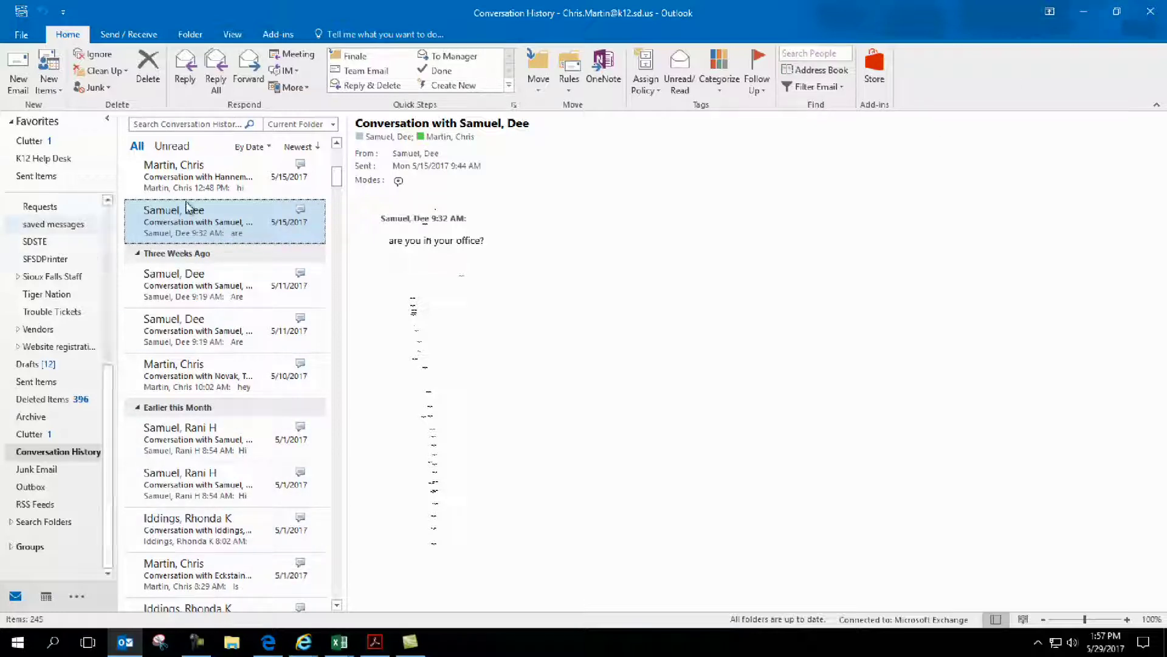
Step: Restore Outlook to a window and open the Skype for Business main window from the tray
double_click(1009, 11)
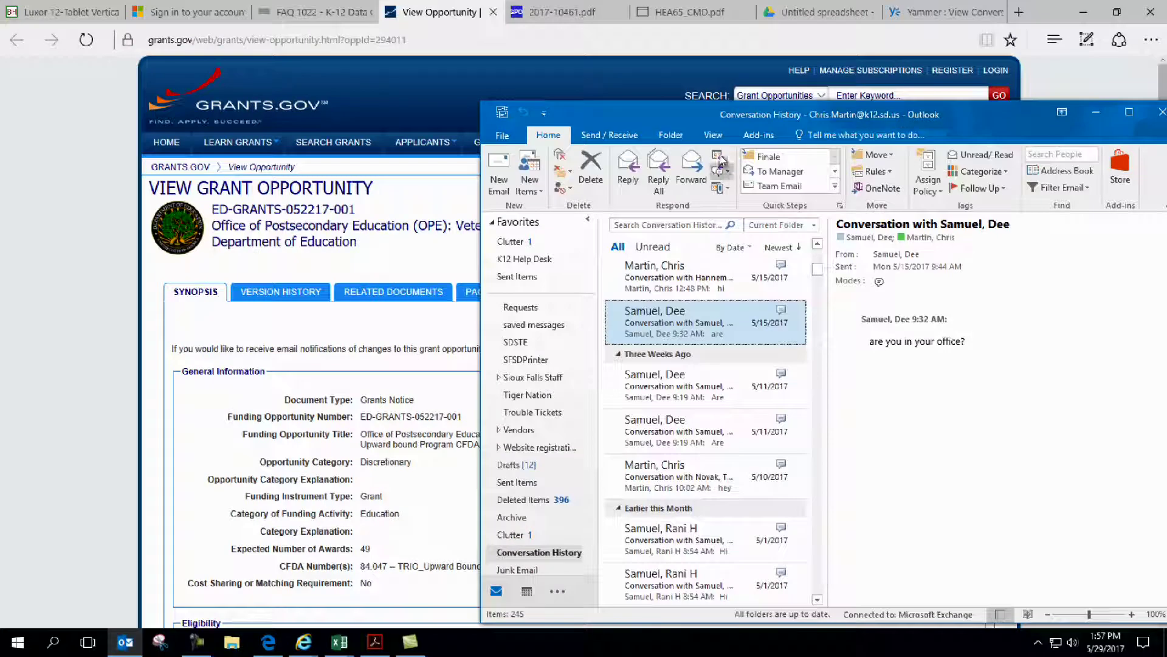
left_click_drag(693, 68, 294, 55)
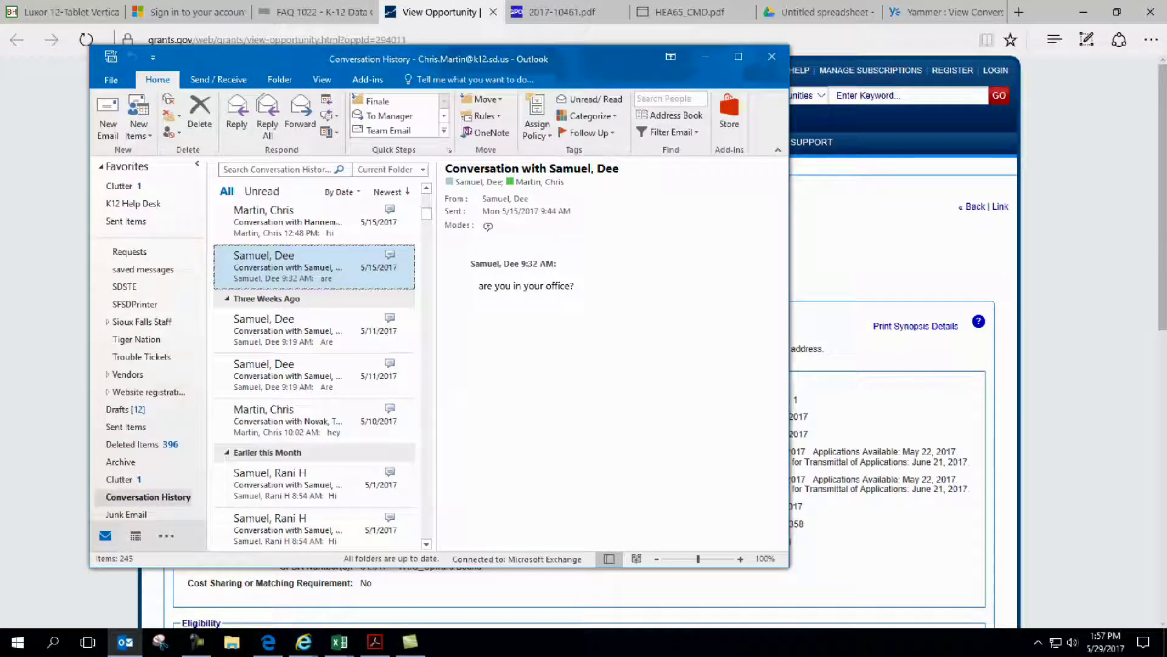
left_click(1037, 642)
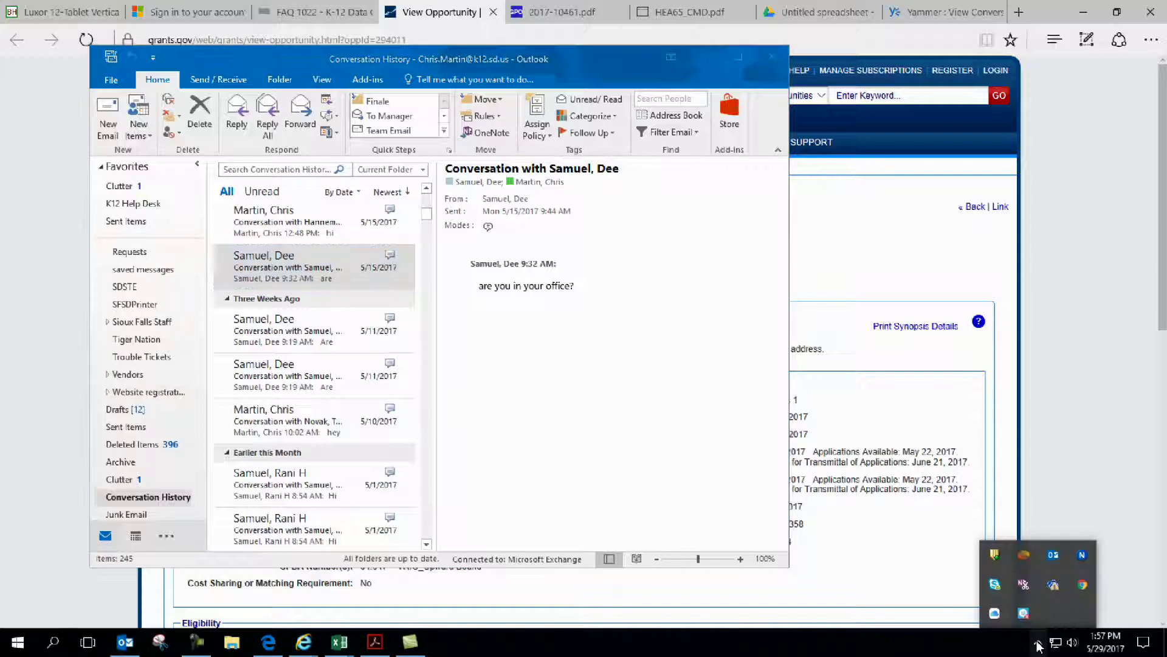
right_click(995, 587)
left_click(951, 572)
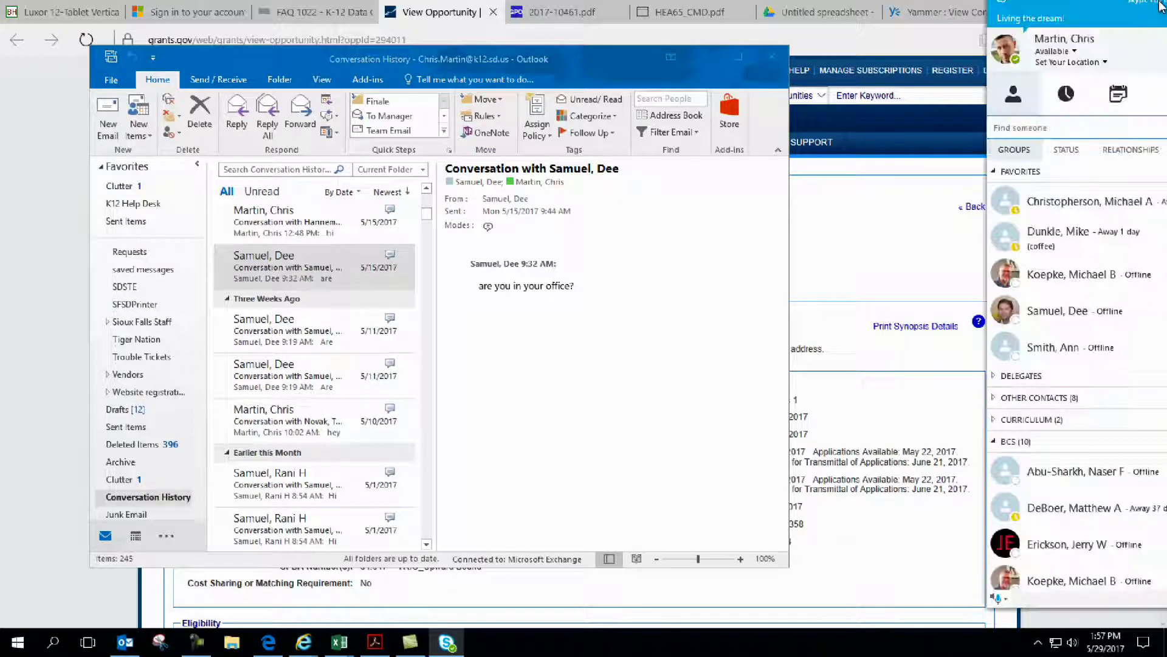
left_click_drag(1165, 5, 728, 17)
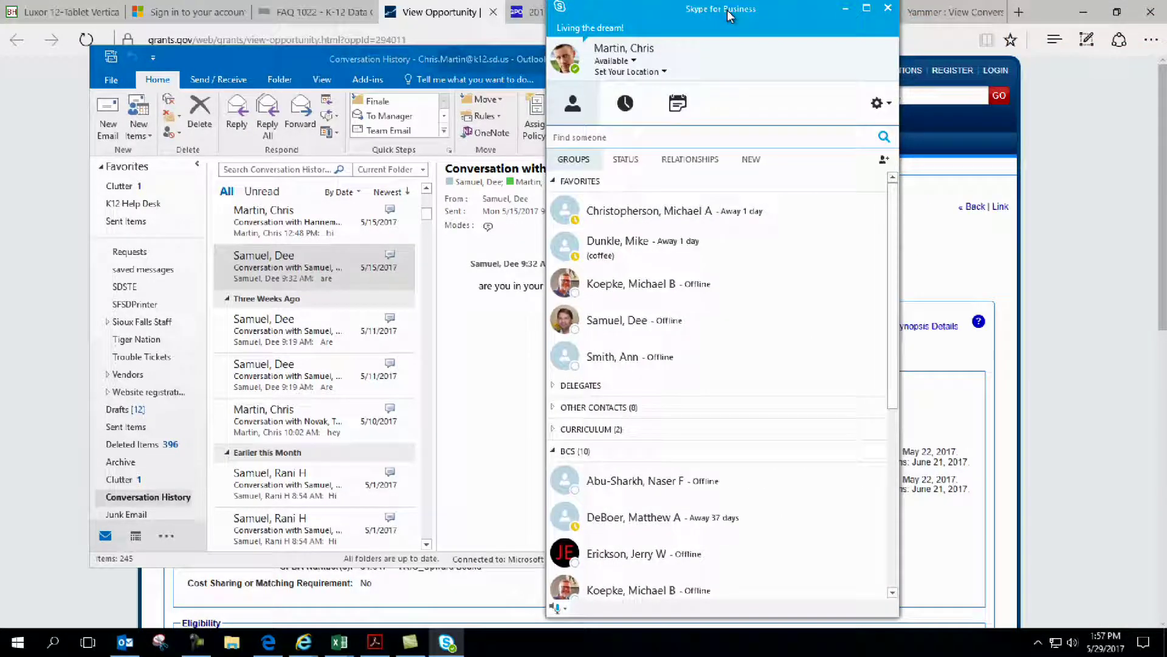
Step: Reopen the past conversation about Google Hangout issues from the Conversations list
left_click(626, 109)
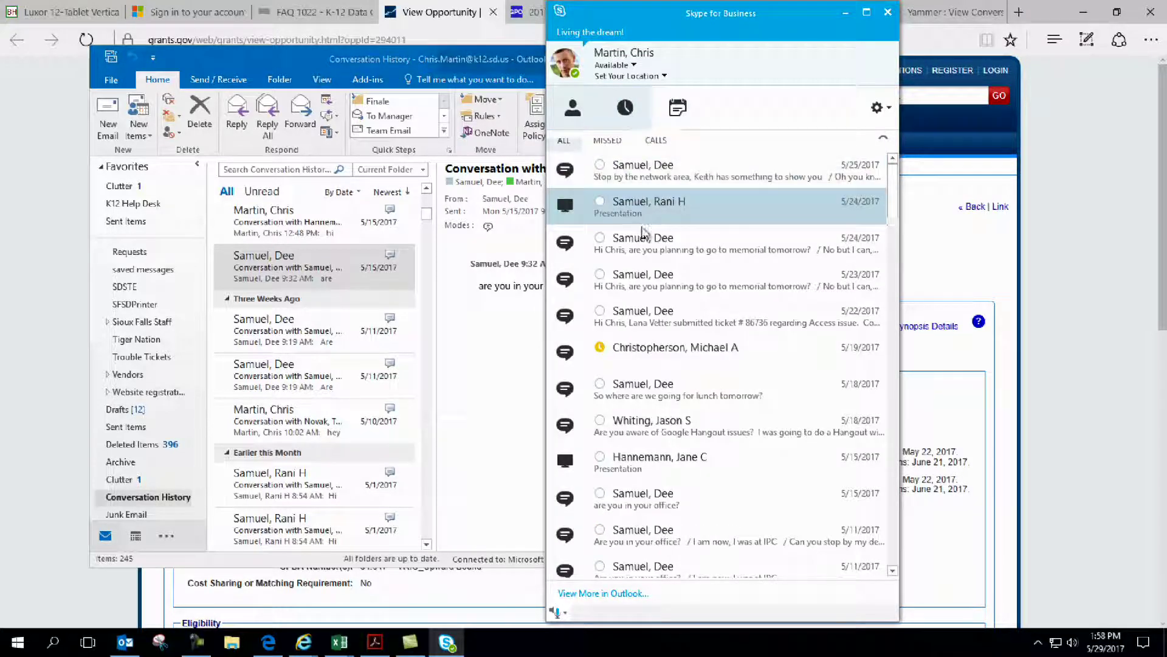
scroll(654, 381, "down", 2)
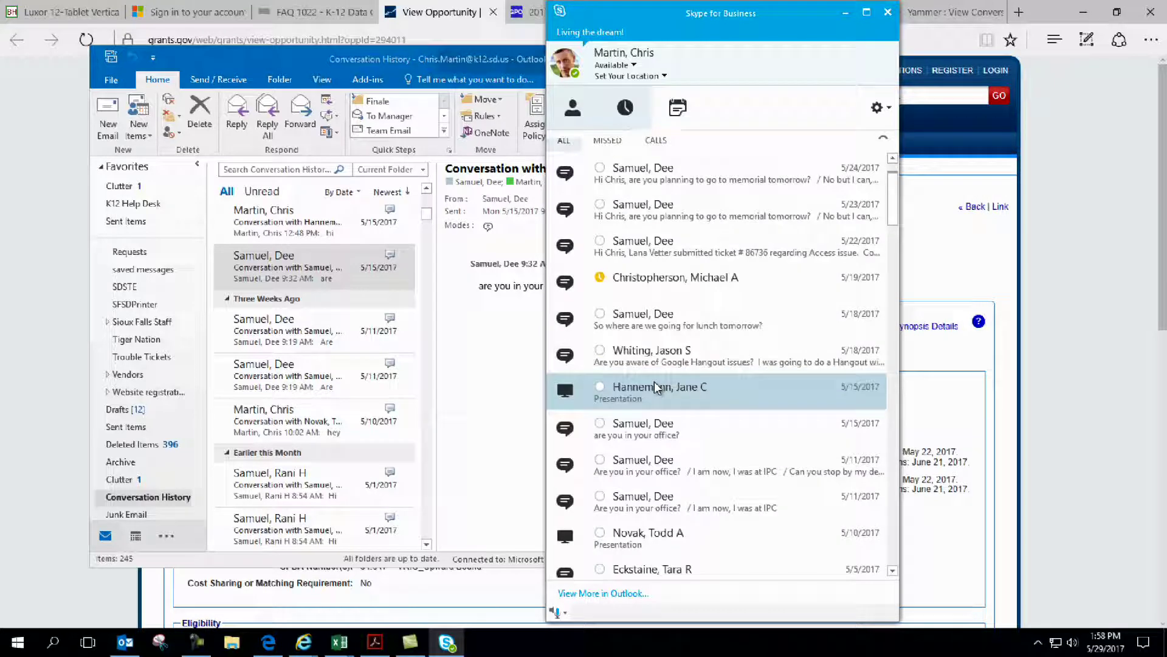
double_click(677, 354)
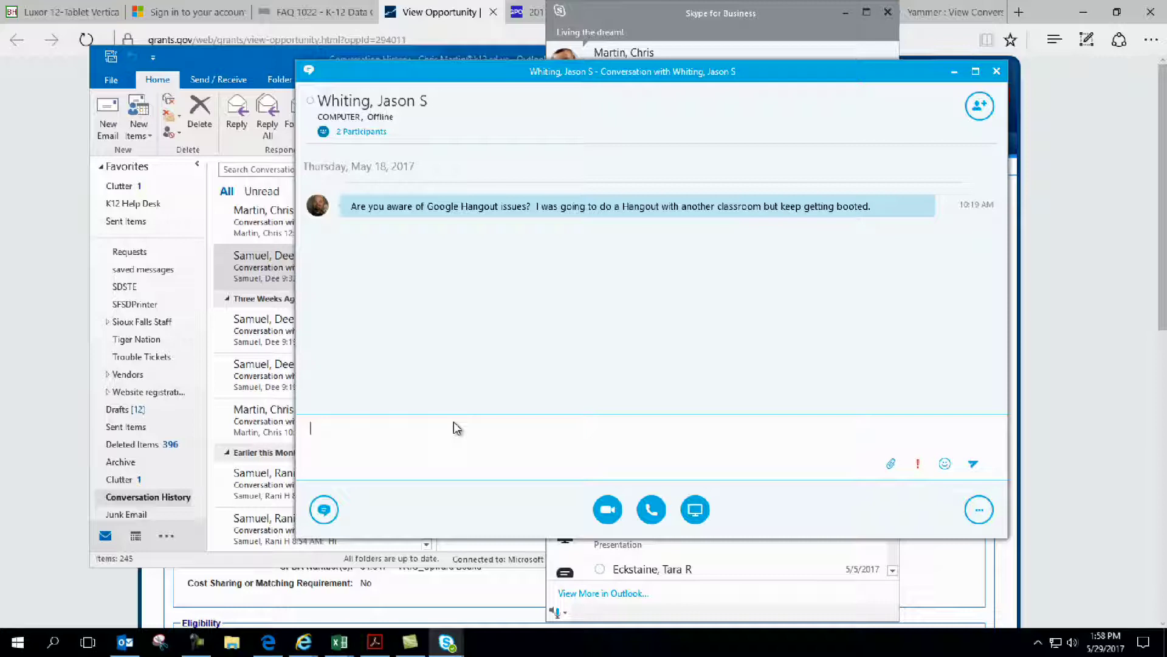
Step: Close the reopened chat and the Skype for Business window, returning to Outlook
left_click(996, 71)
left_click_drag(753, 13, 927, 69)
left_click(1061, 68)
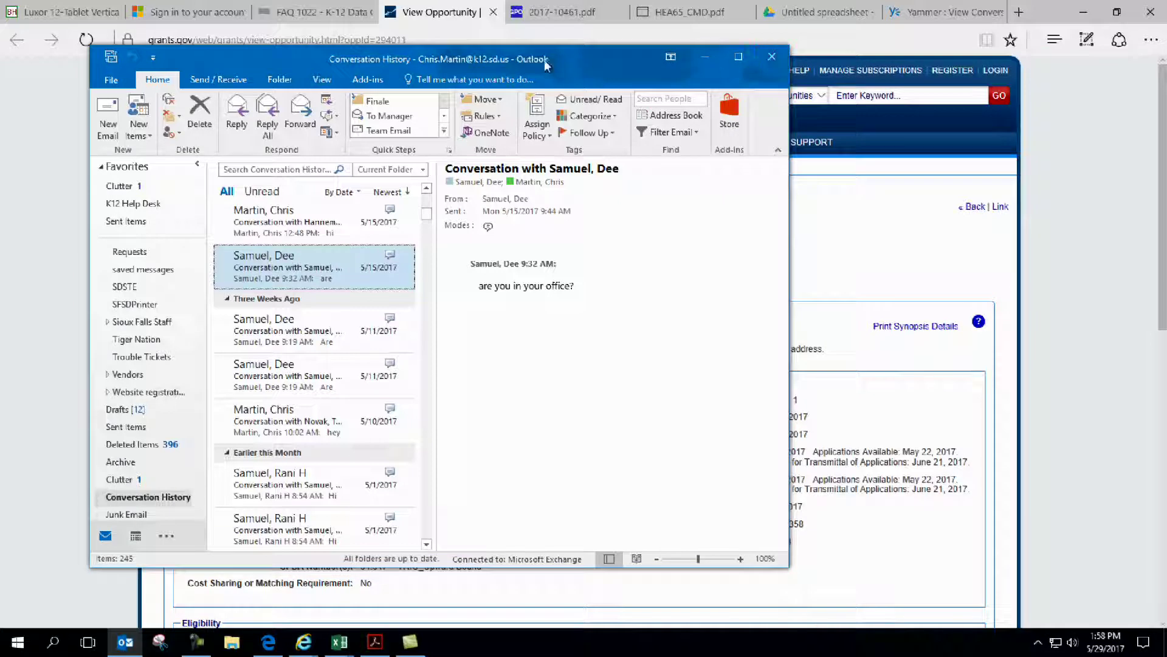
left_click_drag(545, 59, 541, 25)
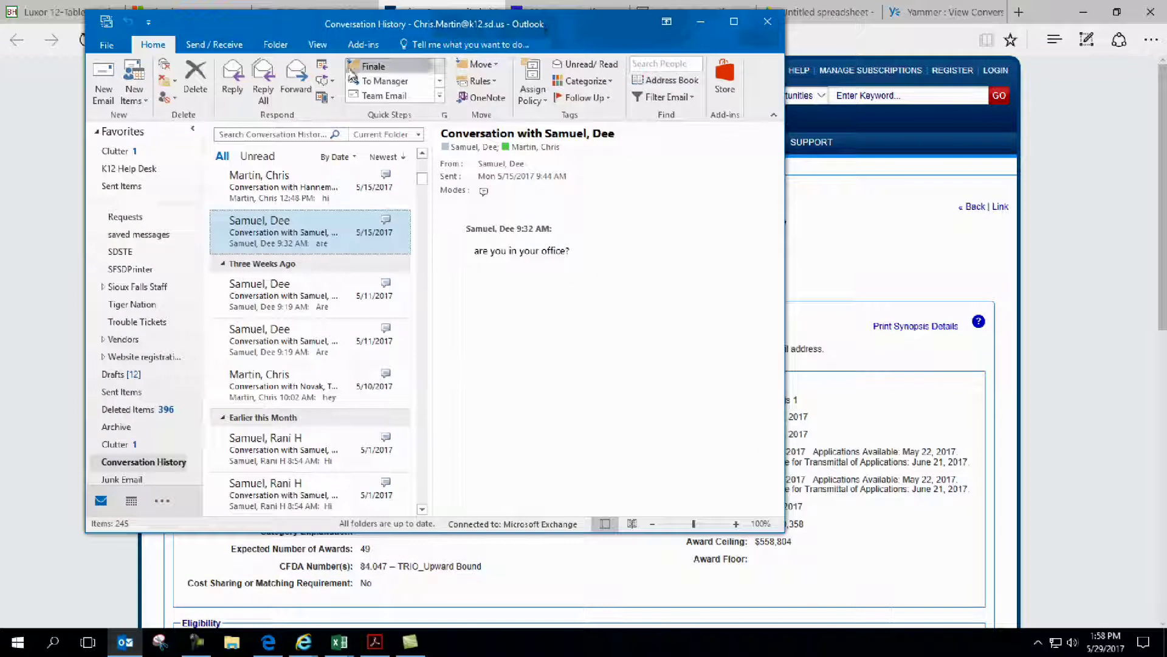
Step: Bring up the Junk e-mail choices for the current conversation
left_click(333, 101)
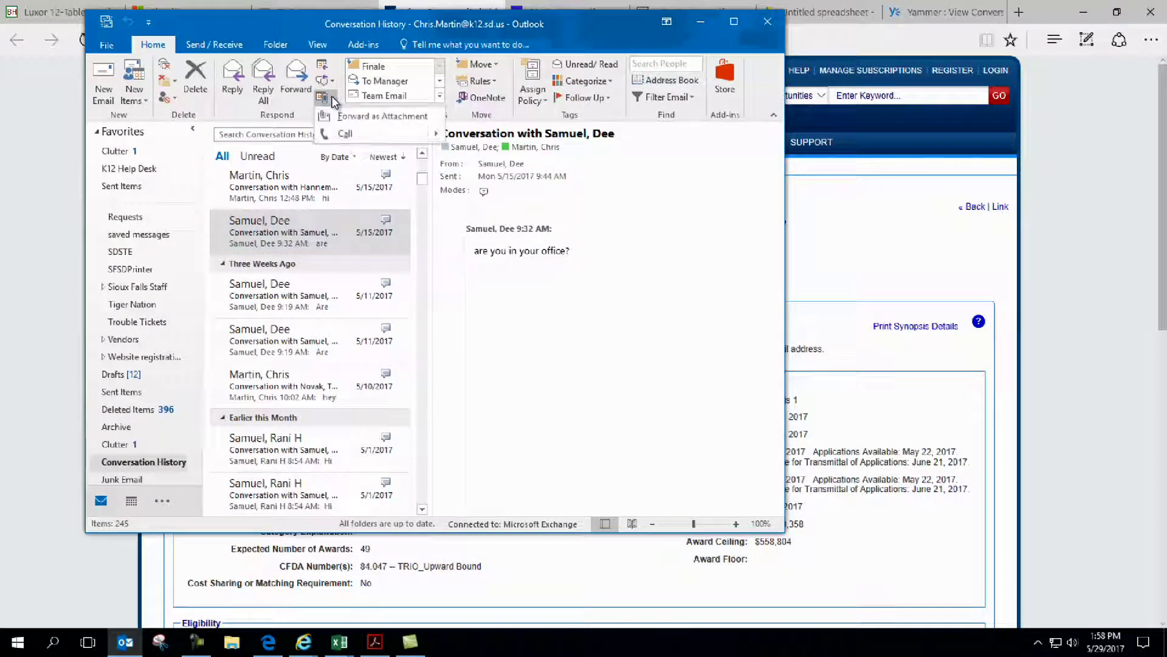
left_click(334, 101)
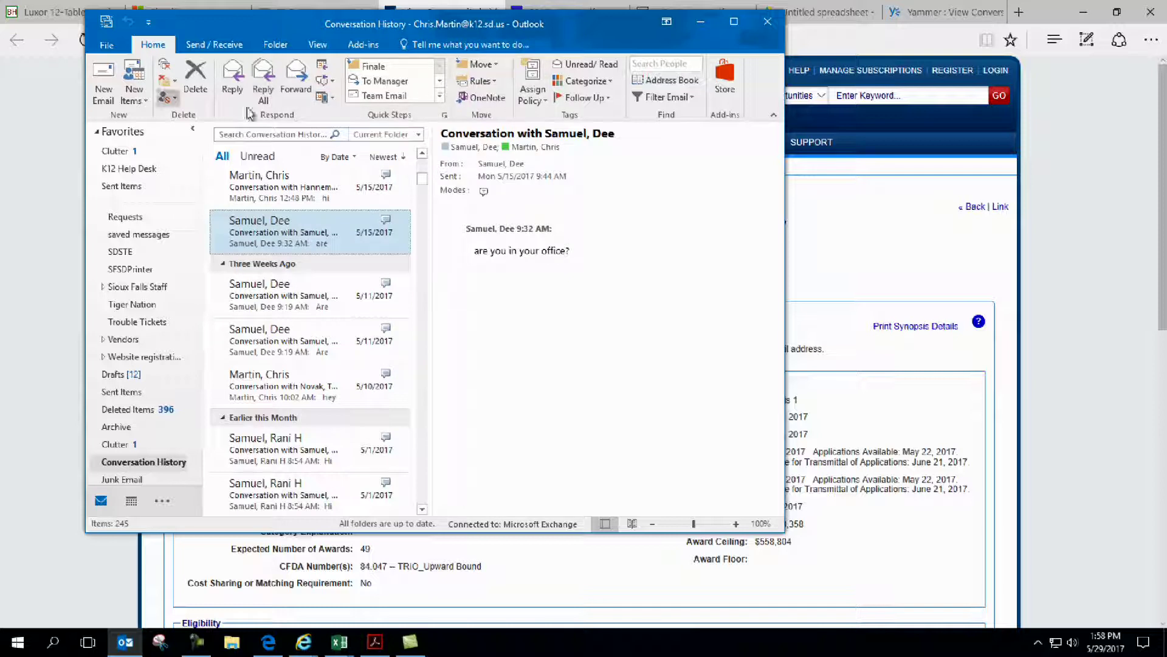
left_click(175, 99)
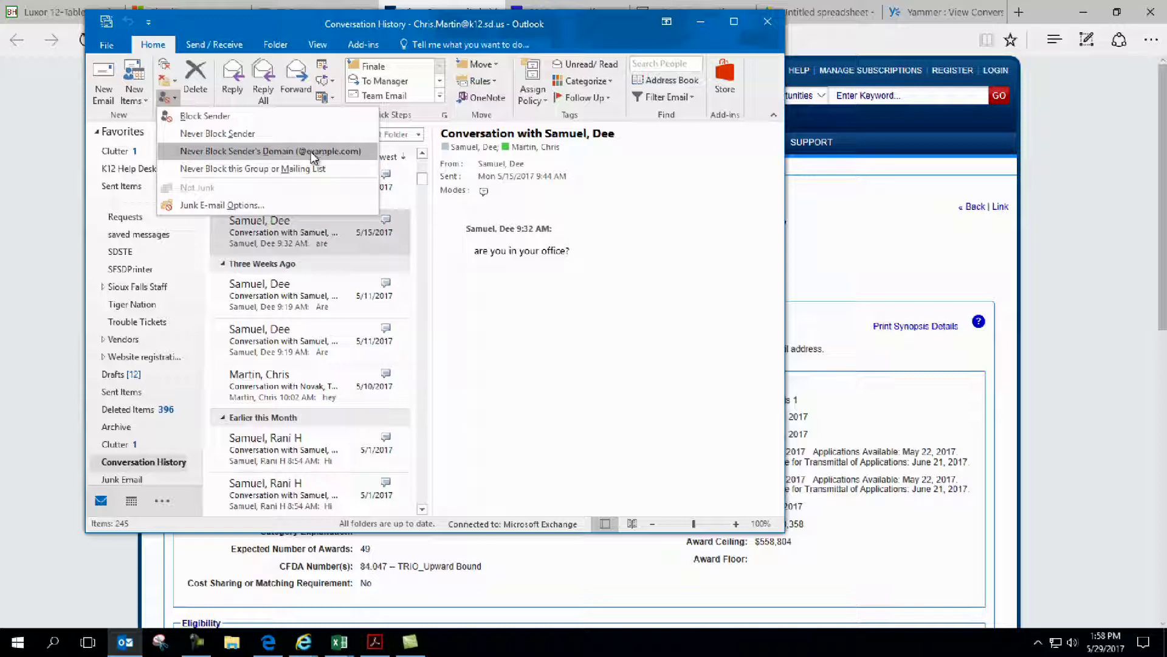
left_click(231, 207)
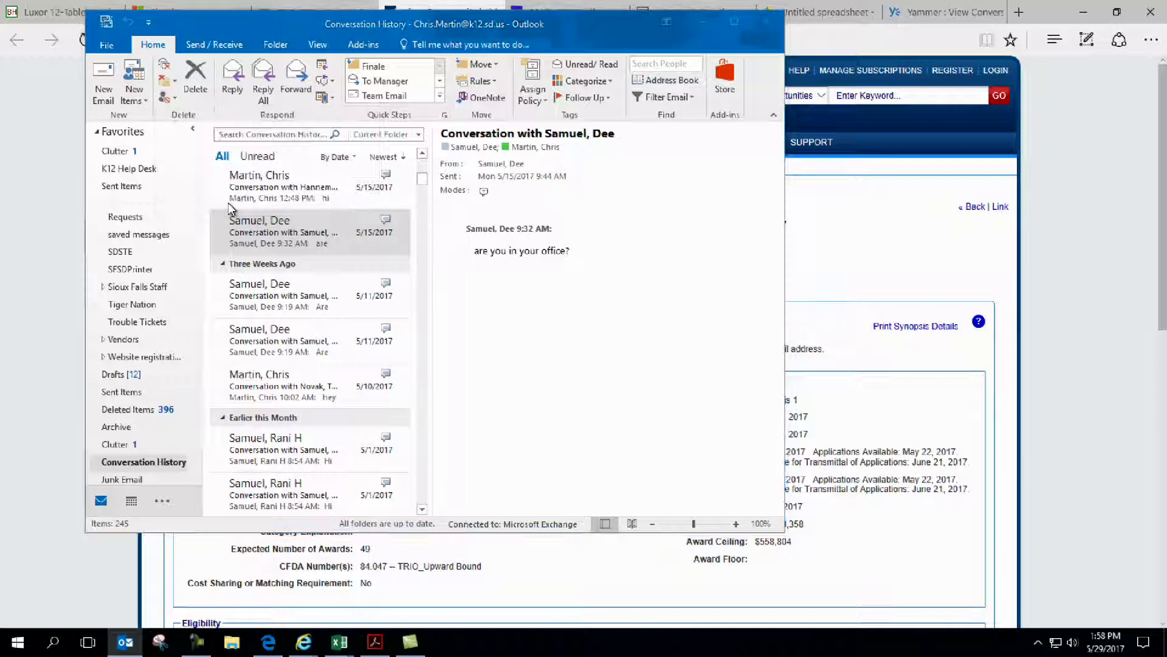
left_click(361, 119)
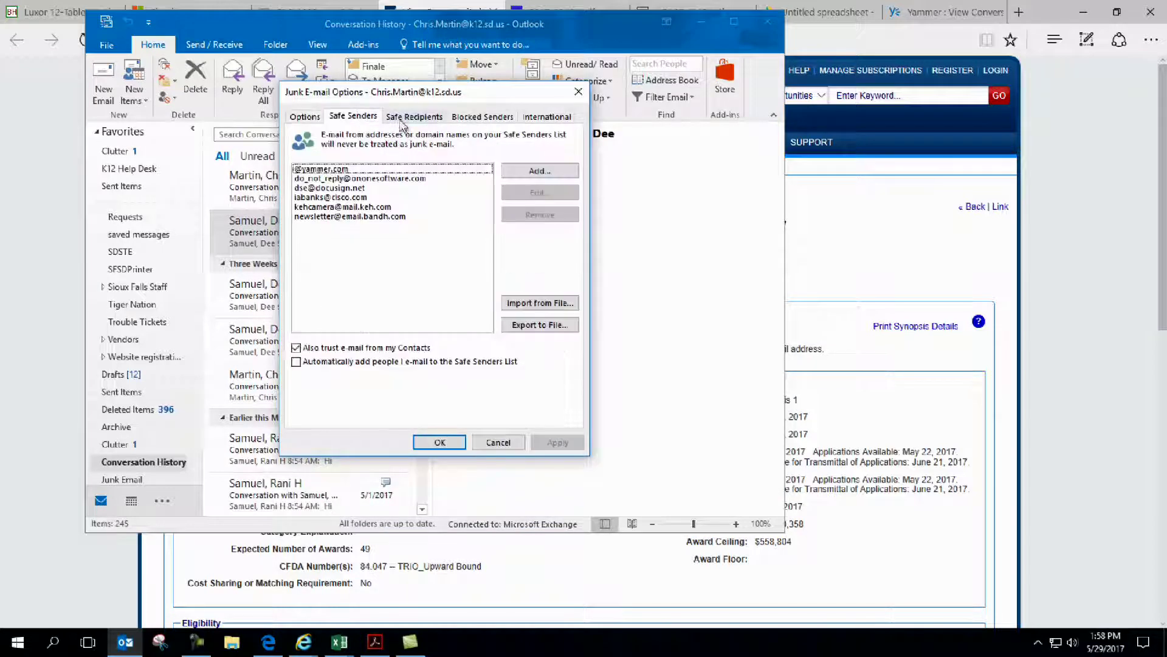
left_click(414, 116)
left_click(471, 118)
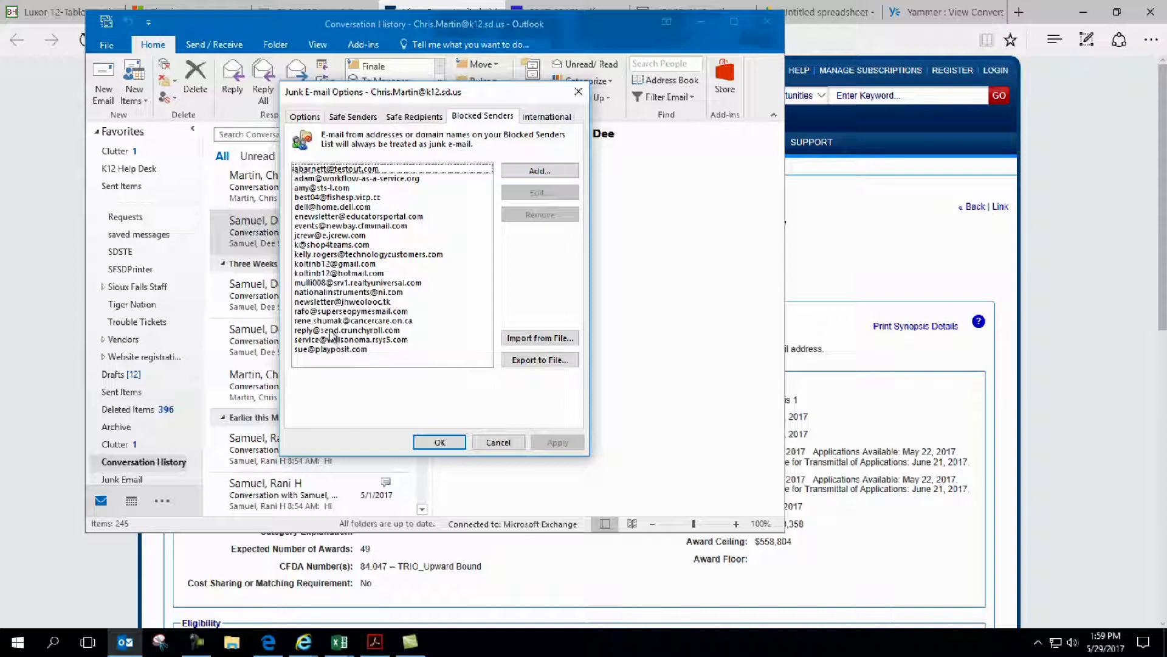
left_click(456, 444)
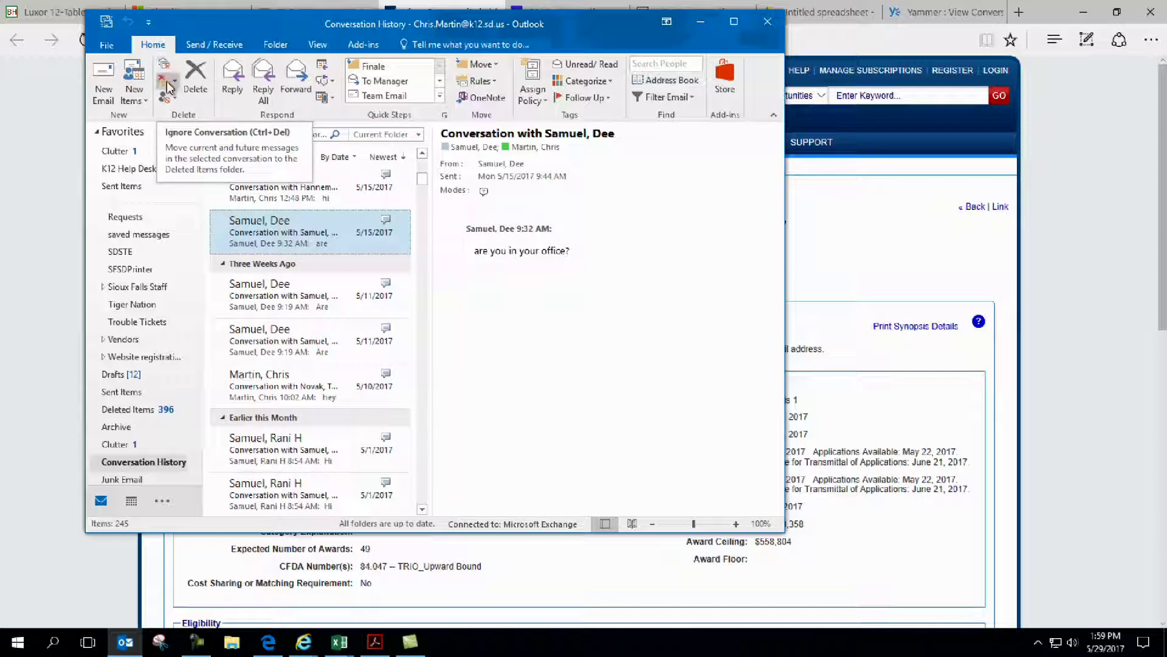
left_click(175, 81)
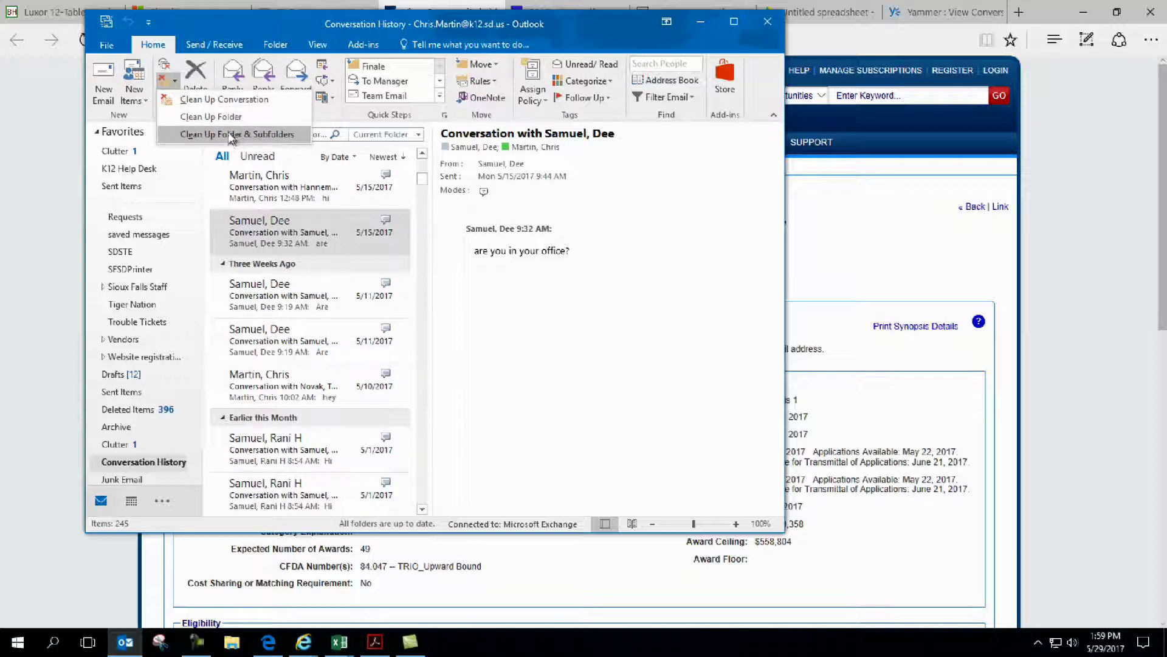
left_click(593, 25)
left_click_drag(597, 23, 733, 17)
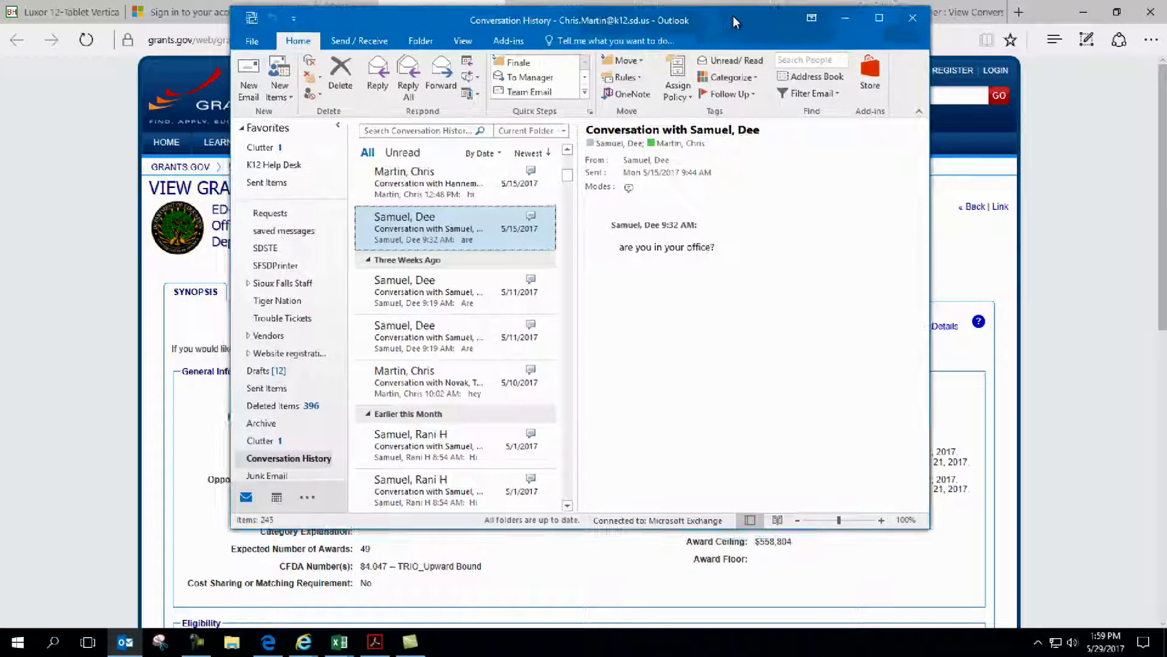